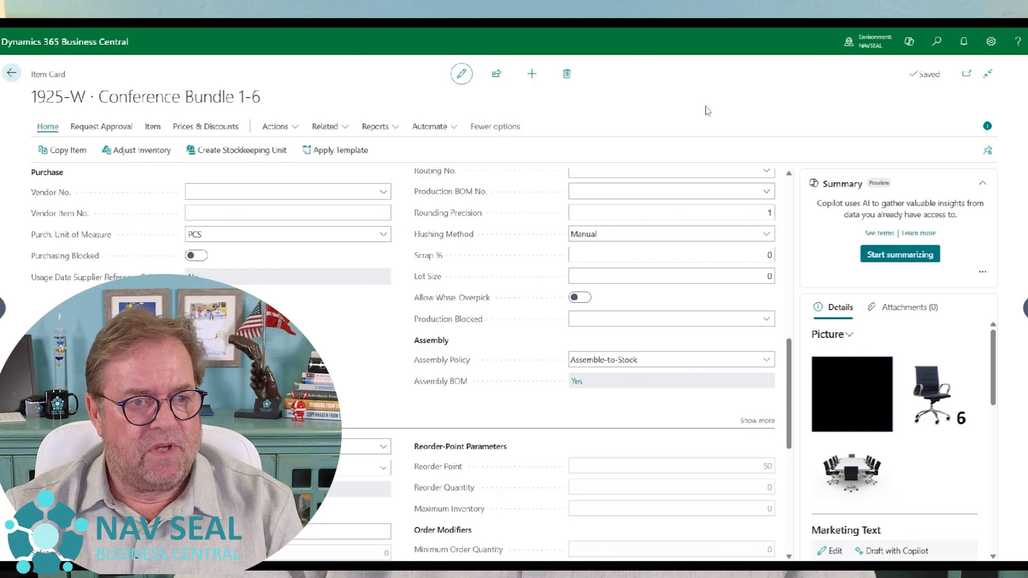
# - Close the item card and item list, search for the Sales Orders page and open it
pyautogui.press('Escape')
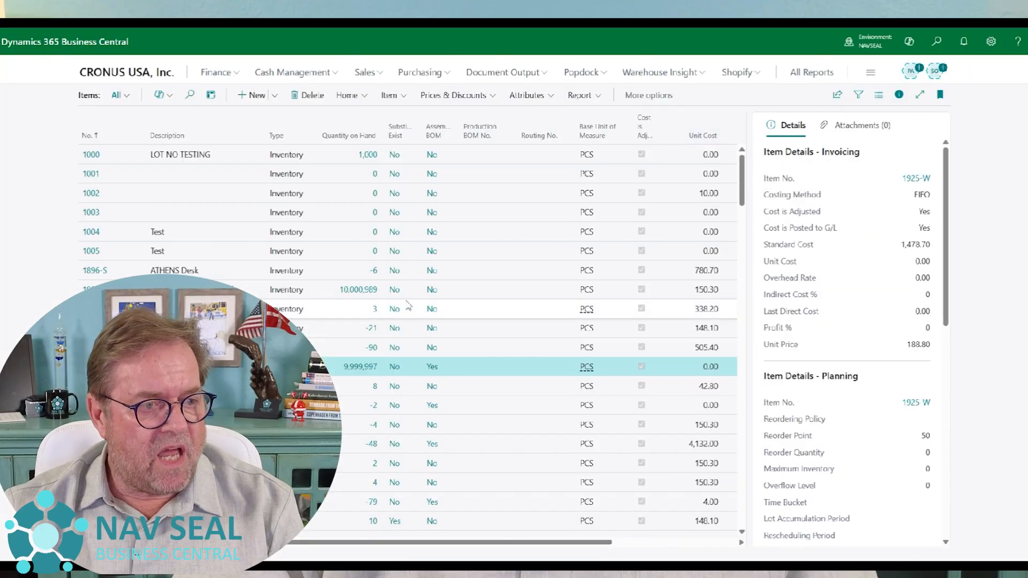
pyautogui.press('Escape')
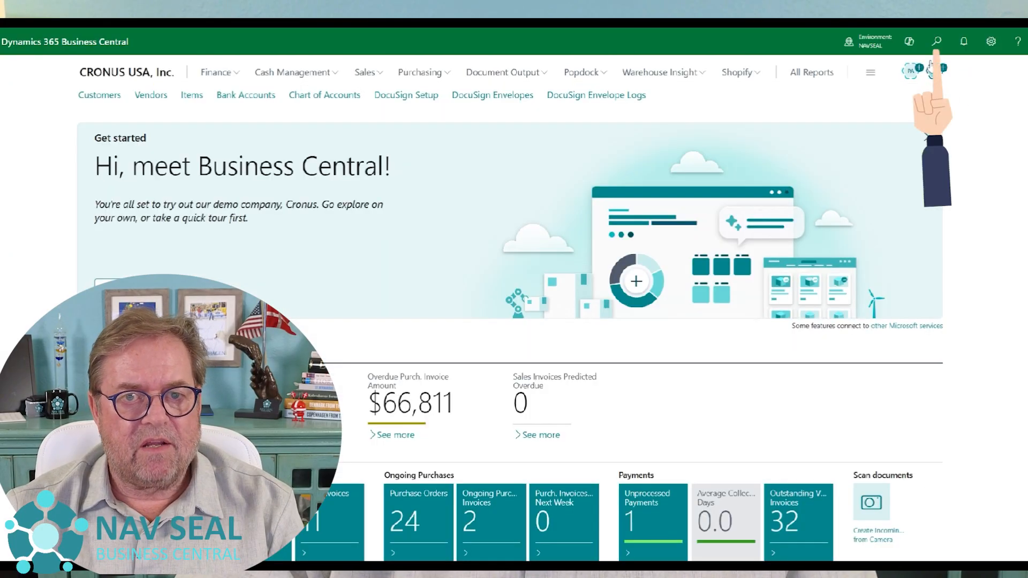
pyautogui.click(937, 43)
pyautogui.write('sa')
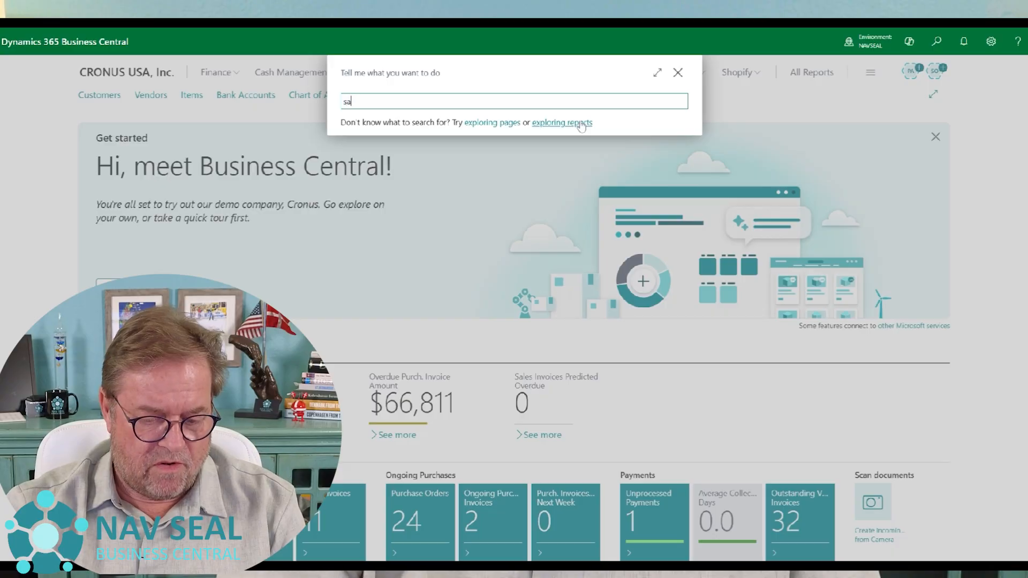
pyautogui.write('les ord')
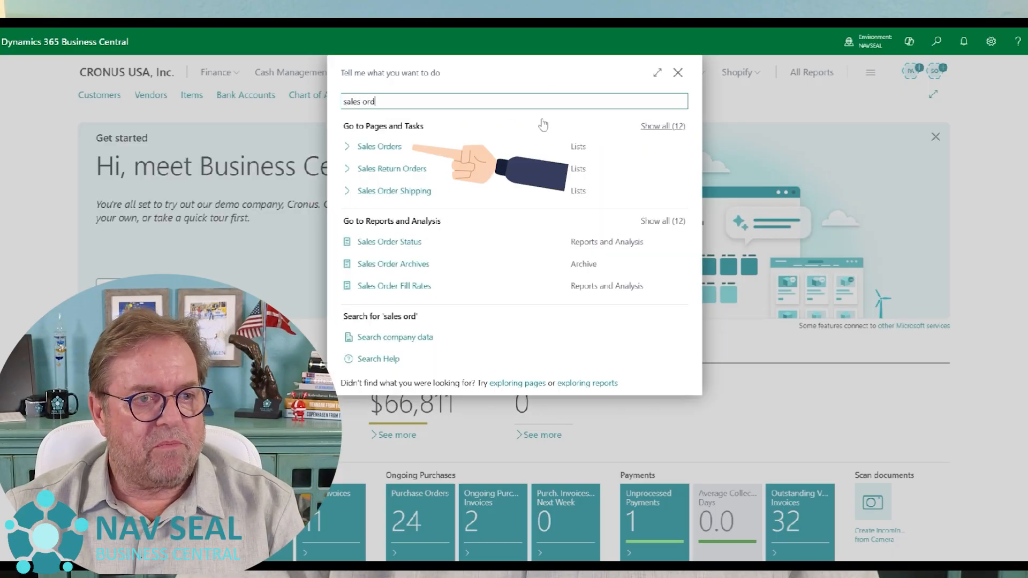
pyautogui.click(424, 153)
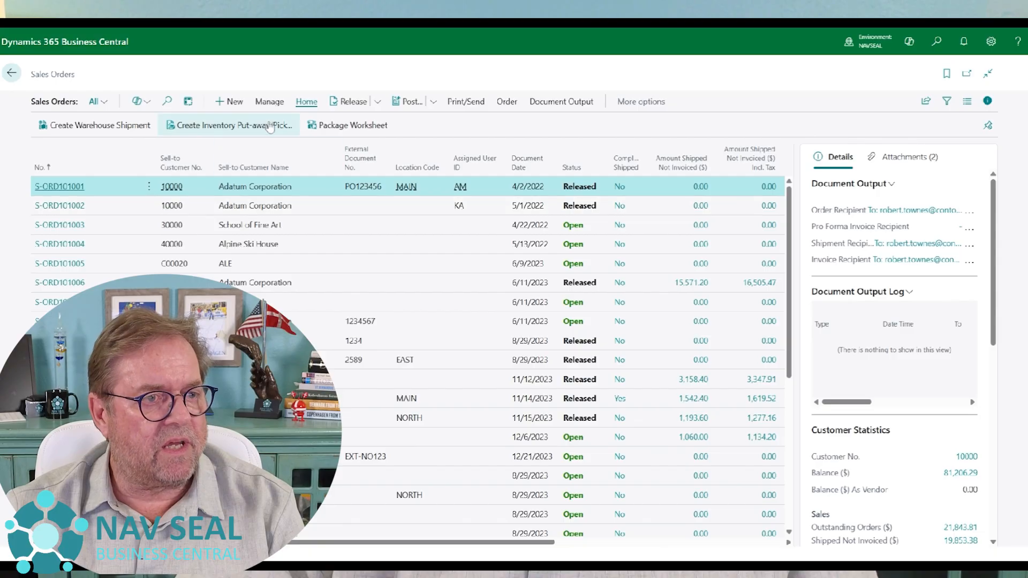
# - Create a new sales order for the customer Trey Research
pyautogui.click(231, 103)
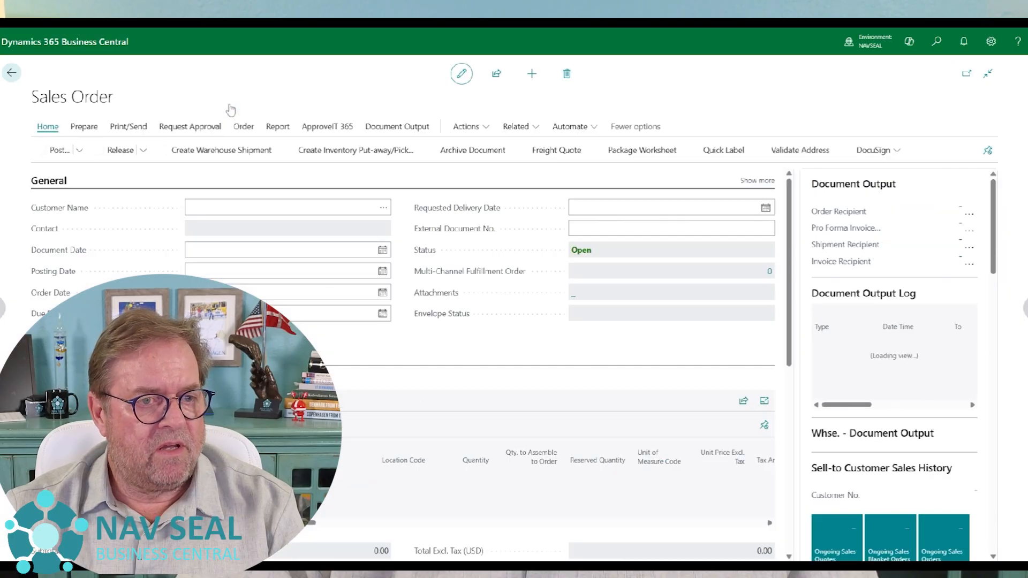
pyautogui.click(384, 208)
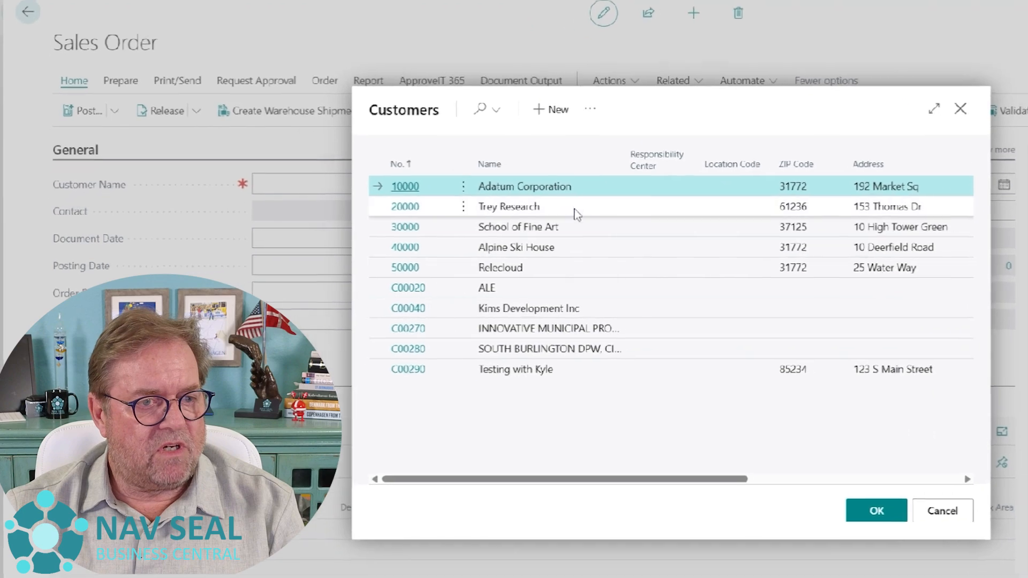
pyautogui.click(575, 212)
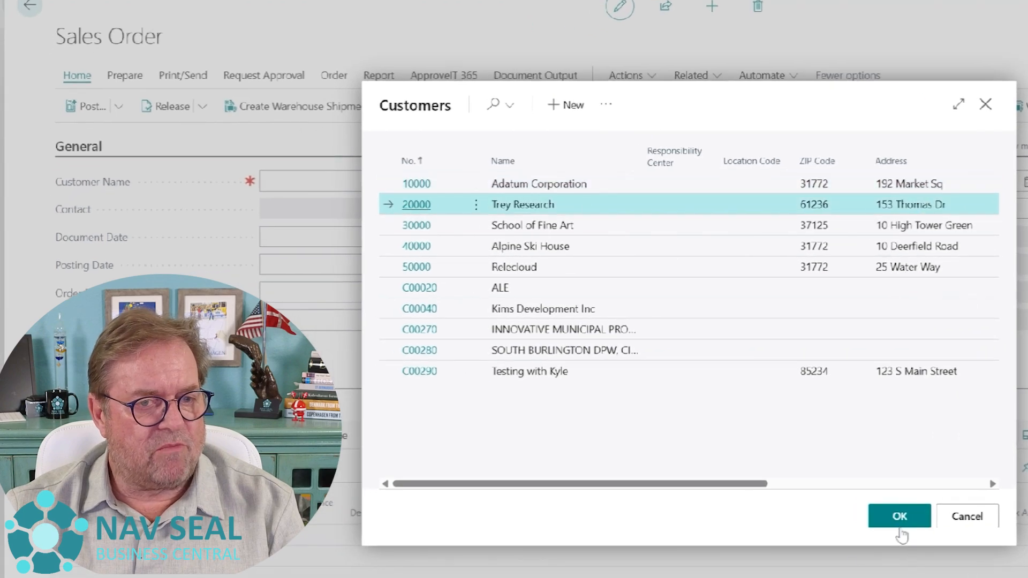
pyautogui.click(900, 518)
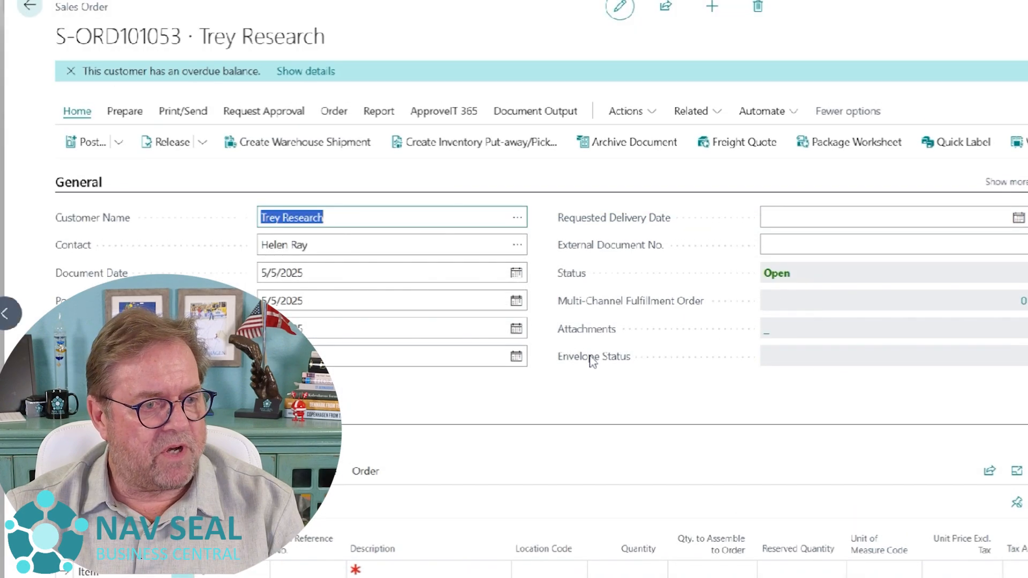
# - Add item 1925-W, Conference Bundle 1-6, to the first order line with location code MAIN
pyautogui.click(95, 184)
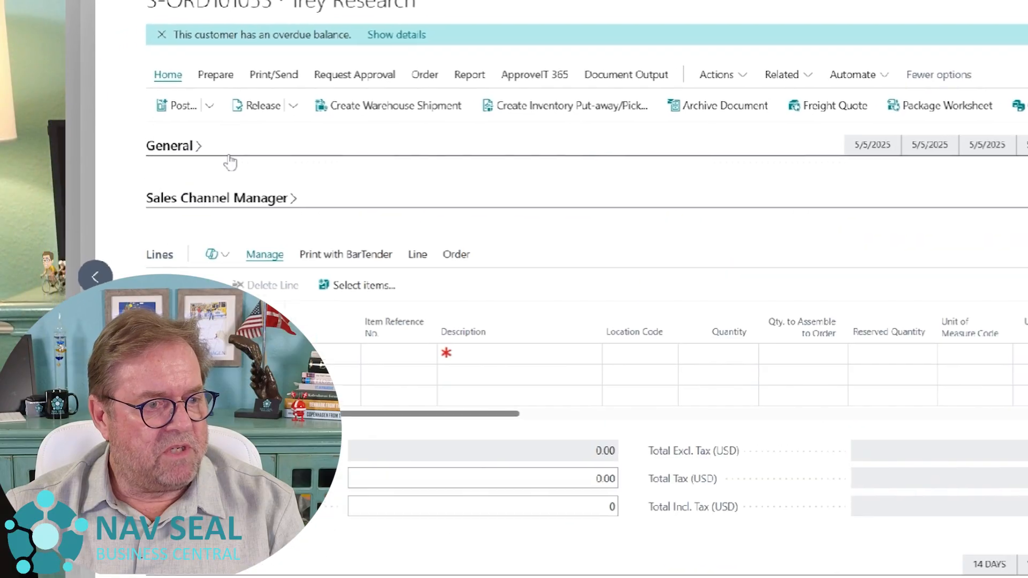
pyautogui.click(427, 324)
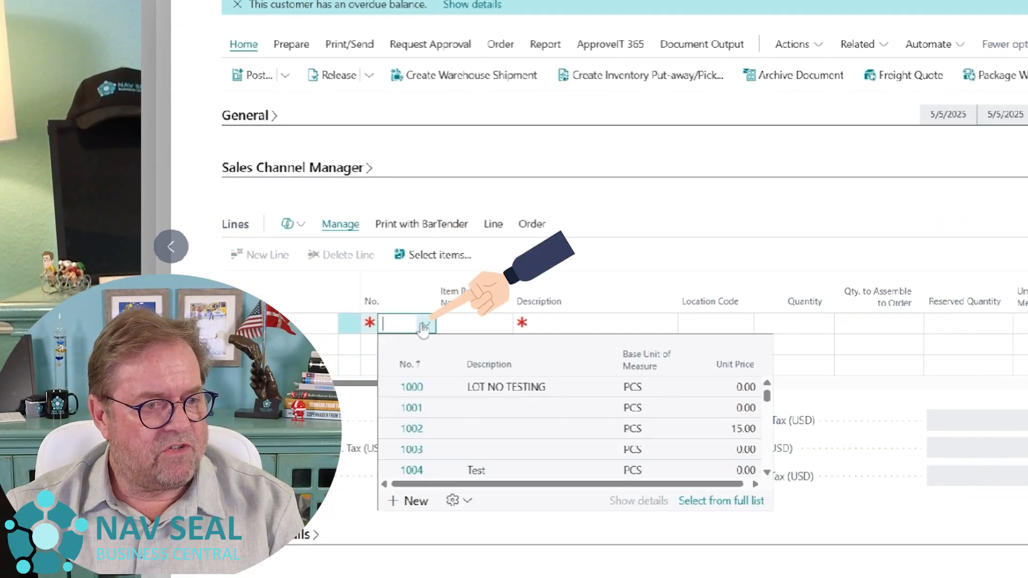
pyautogui.click(720, 503)
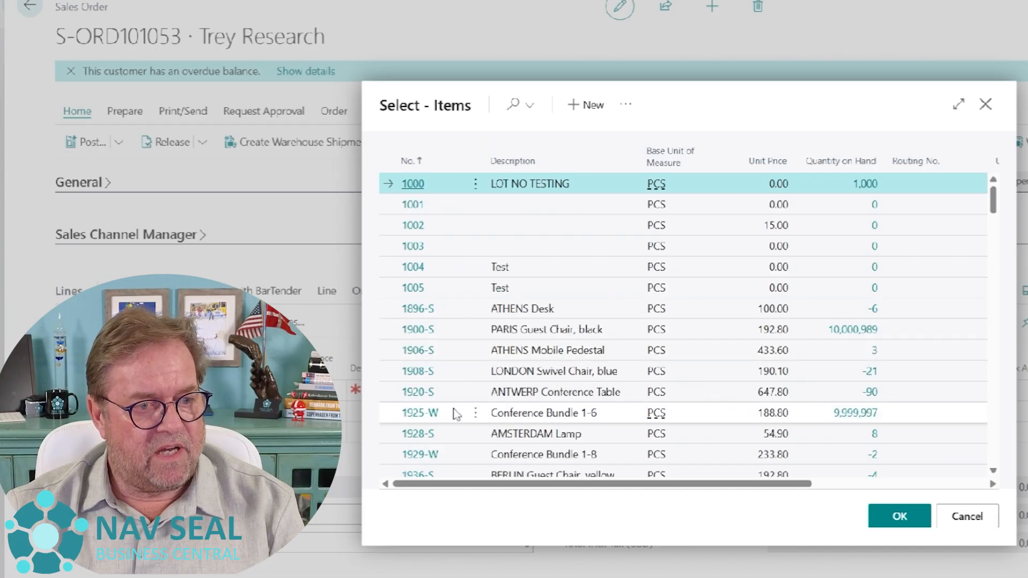
pyautogui.click(605, 421)
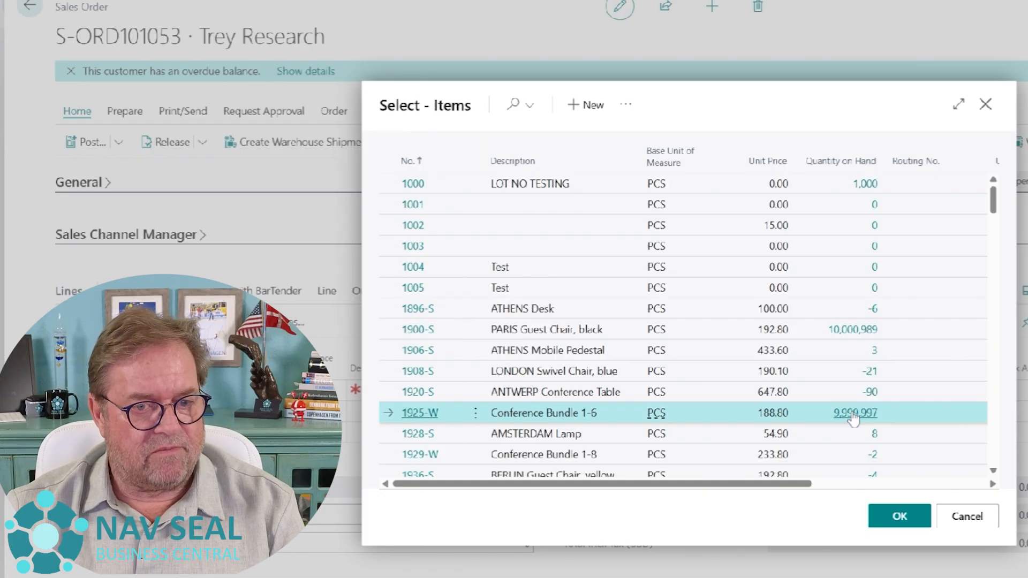
pyautogui.click(899, 519)
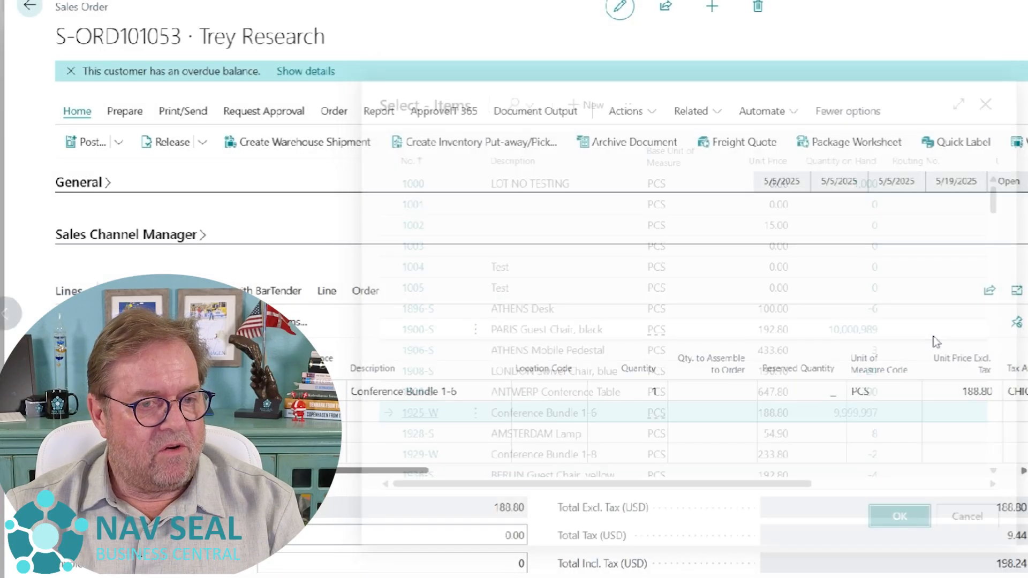
pyautogui.click(726, 251)
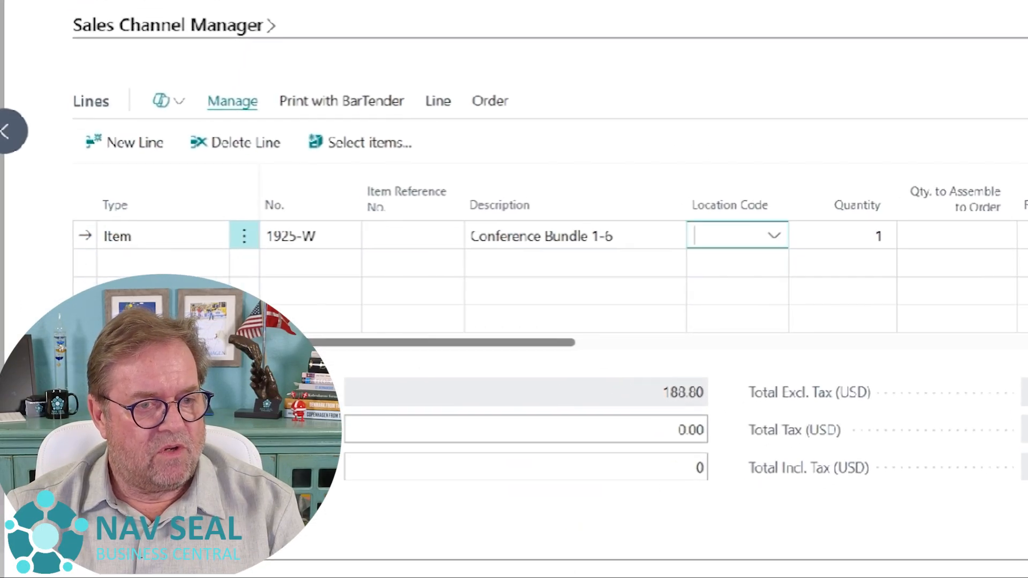
pyautogui.click(754, 252)
pyautogui.click(758, 354)
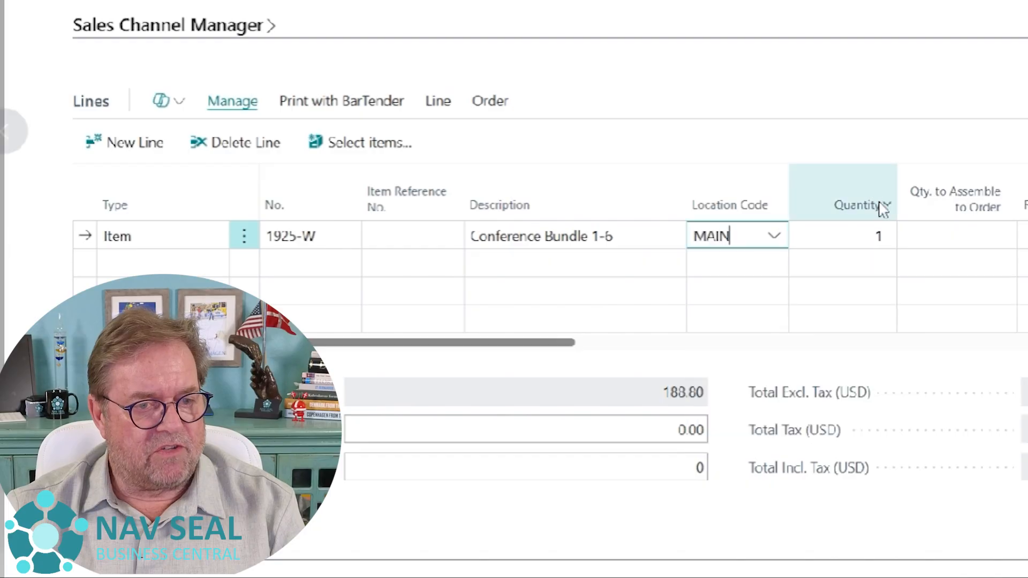
pyautogui.click(873, 237)
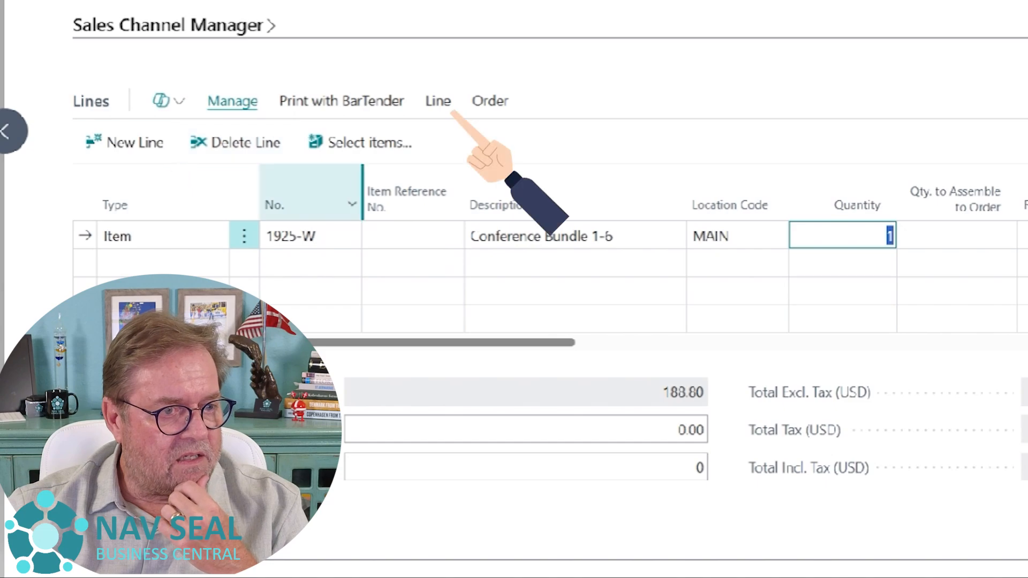
# - Explode the BOM of the Conference Bundle 1-6 line, retrieving dimensions from components, and review the resulting comment and Installation lines
pyautogui.click(438, 100)
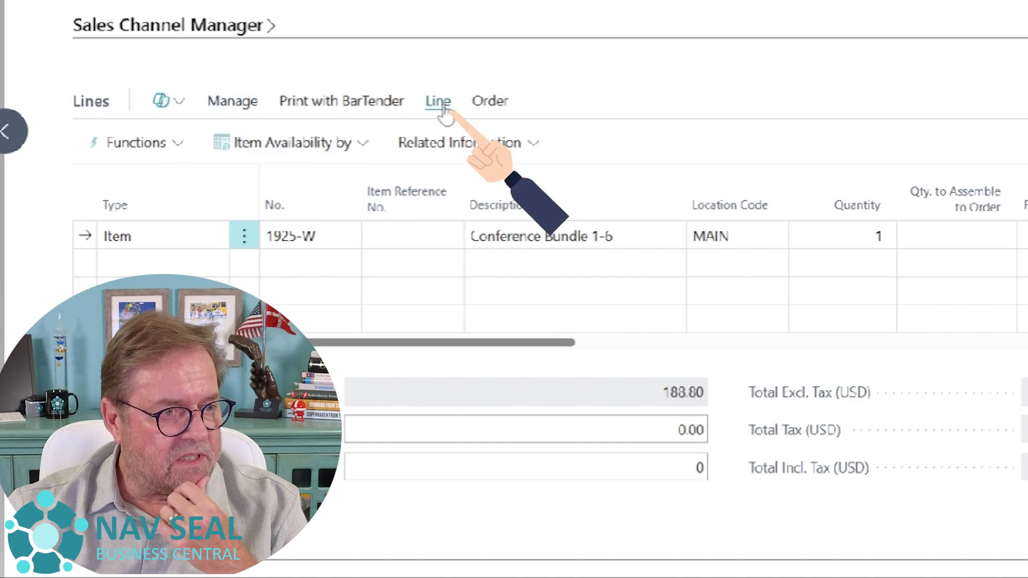
pyautogui.click(174, 152)
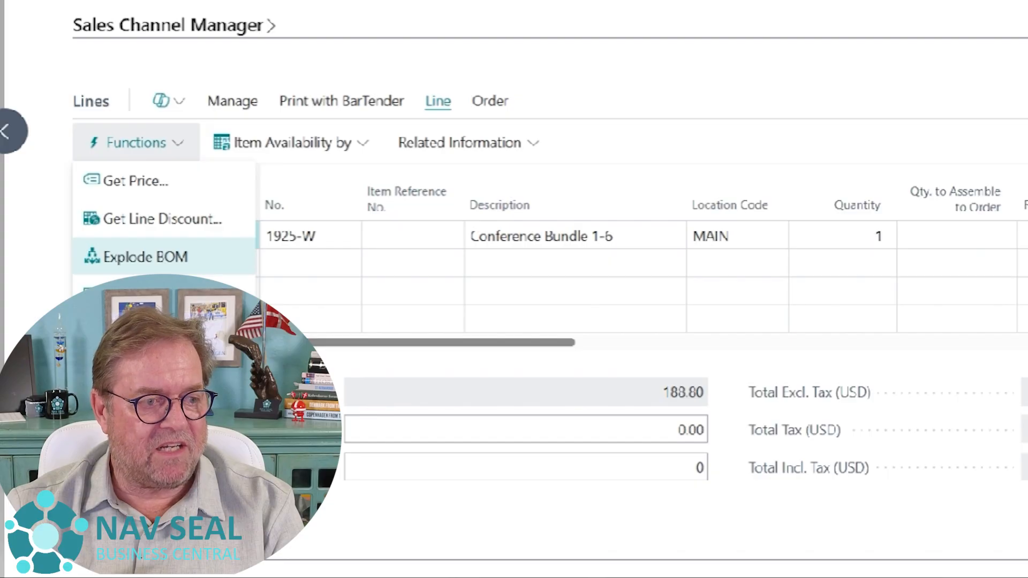
pyautogui.click(171, 260)
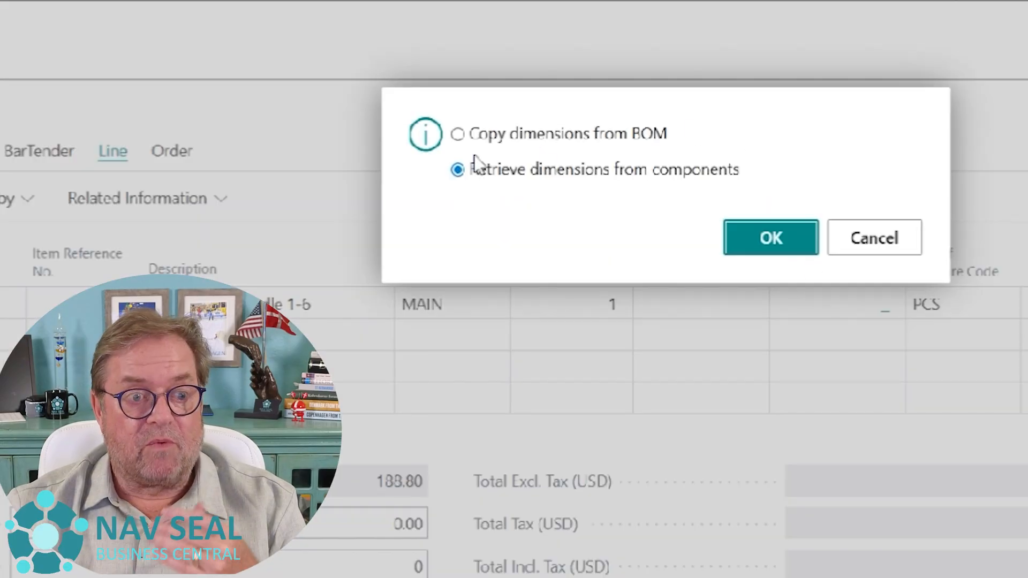
pyautogui.click(771, 241)
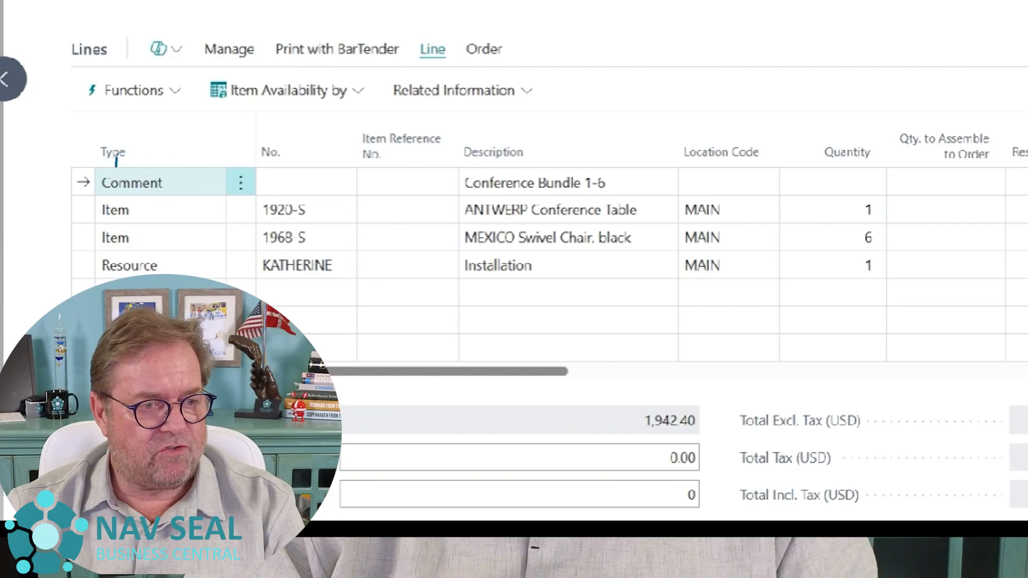
pyautogui.click(604, 182)
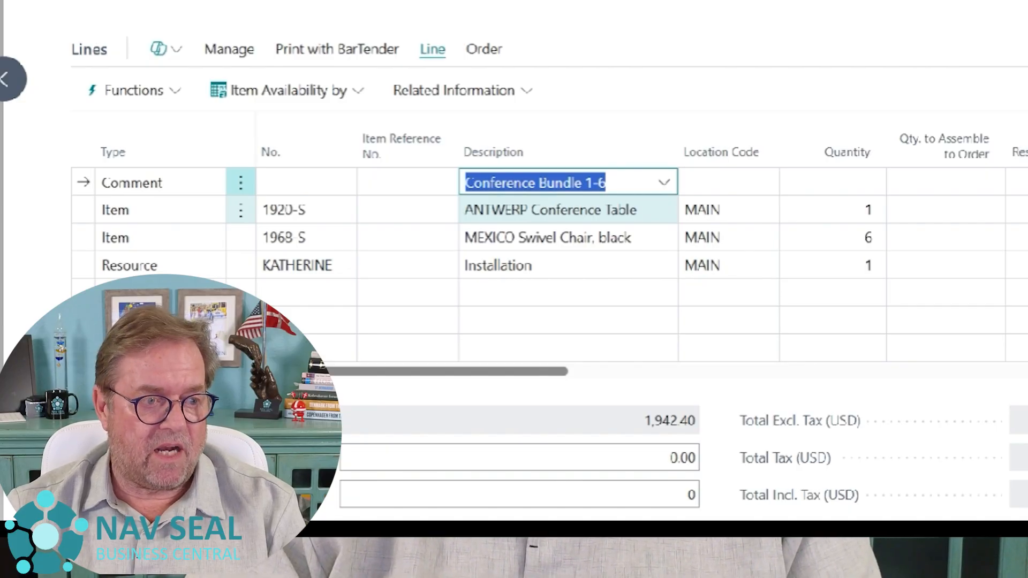
pyautogui.click(563, 267)
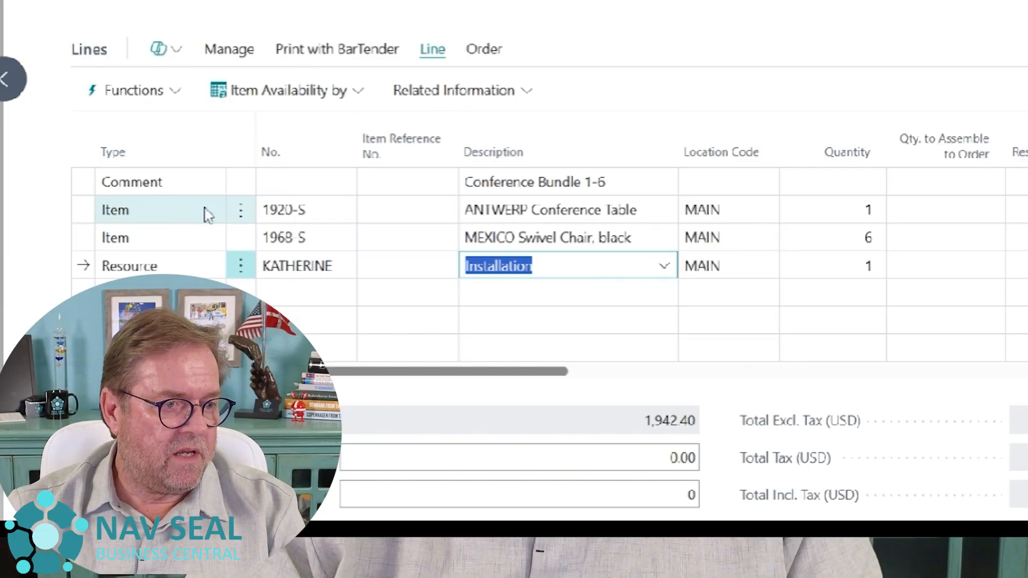
# - Delete the Conference Bundle 1-6 comment line from the order
pyautogui.click(242, 185)
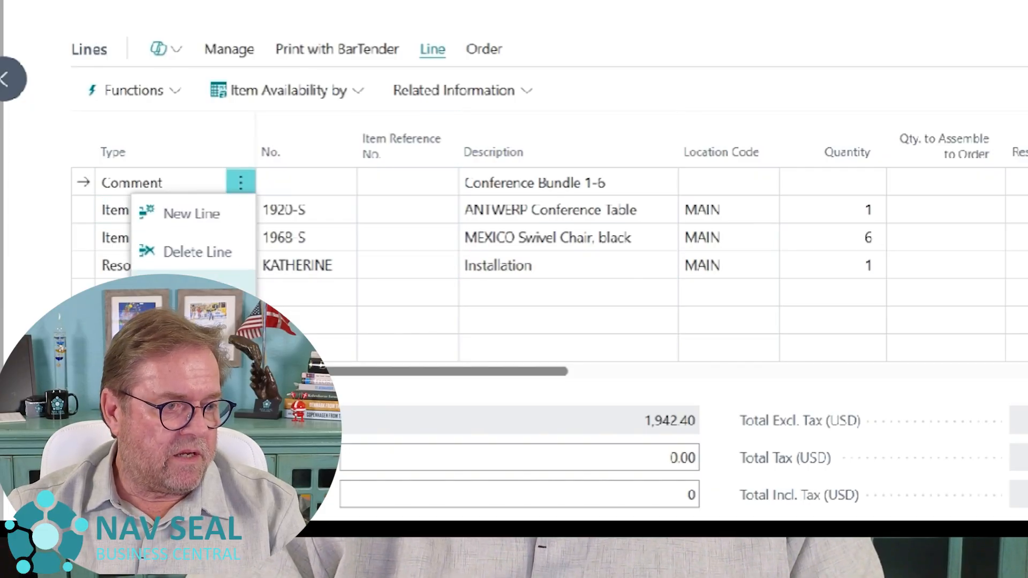
pyautogui.click(217, 261)
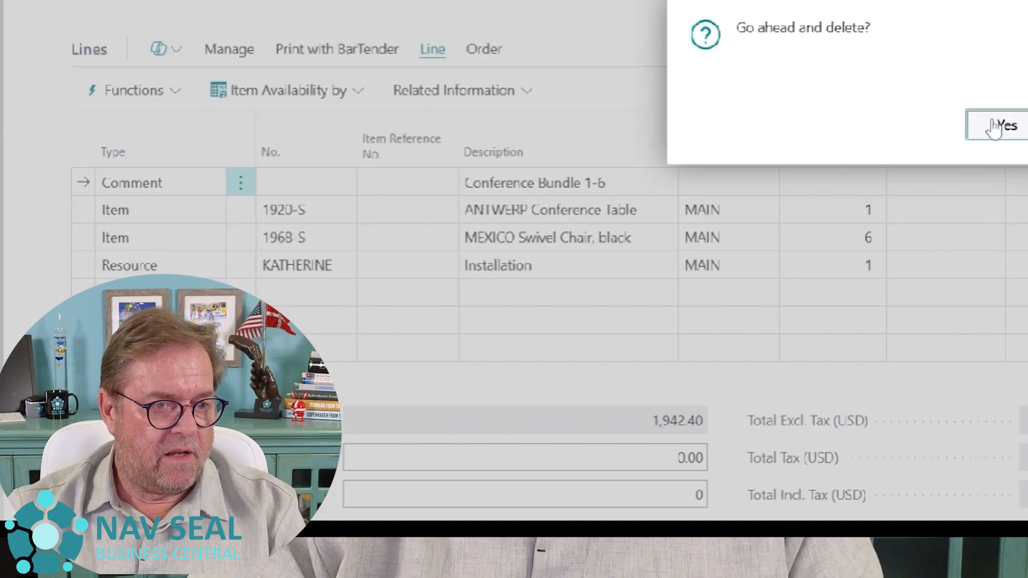
pyautogui.click(995, 126)
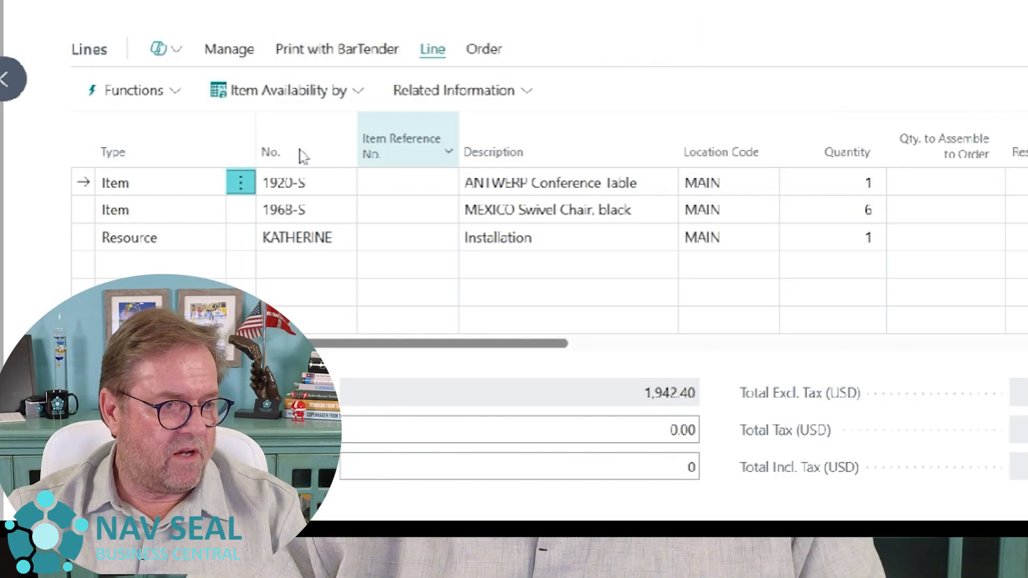
# - Delete all remaining order lines together: the conference table, the swivel chairs and the Installation resource
pyautogui.click(243, 186)
pyautogui.click(213, 291)
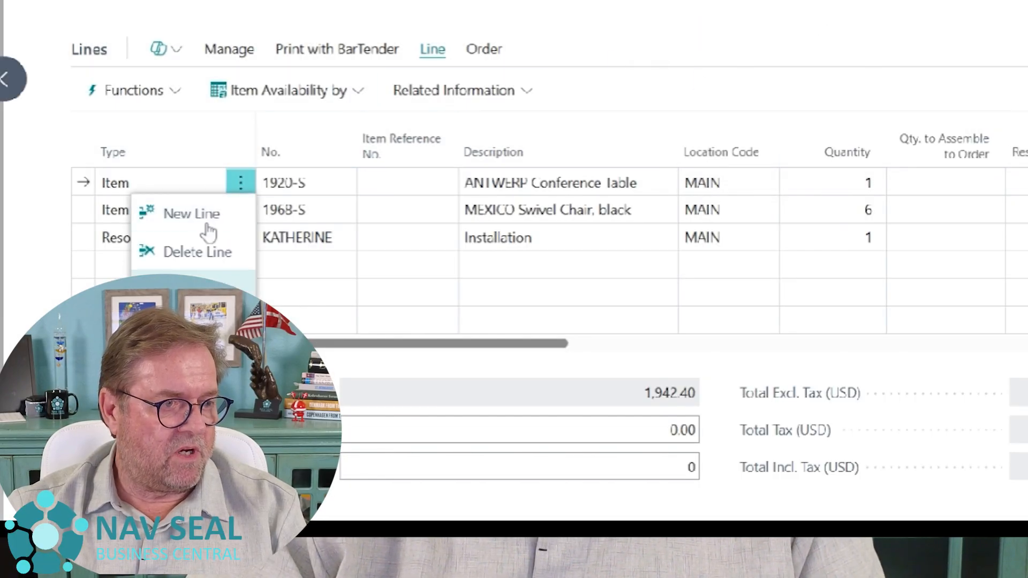
pyautogui.click(114, 151)
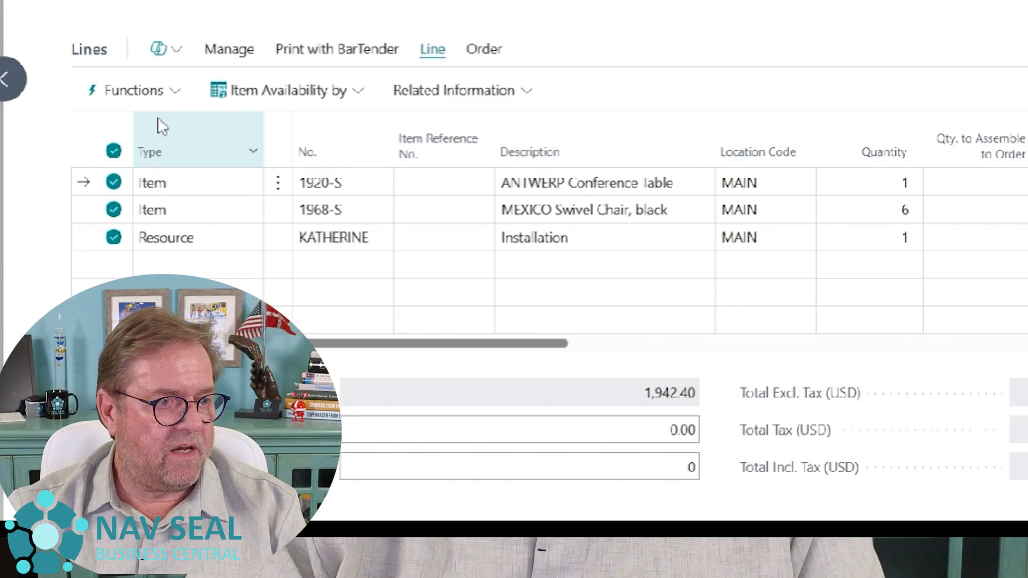
pyautogui.click(227, 51)
pyautogui.click(241, 93)
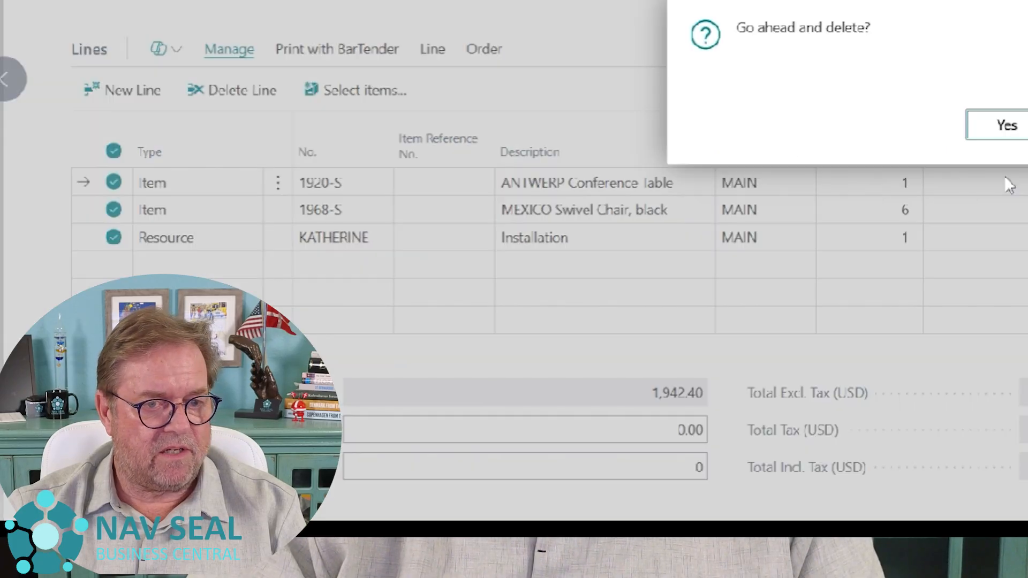
pyautogui.click(1001, 129)
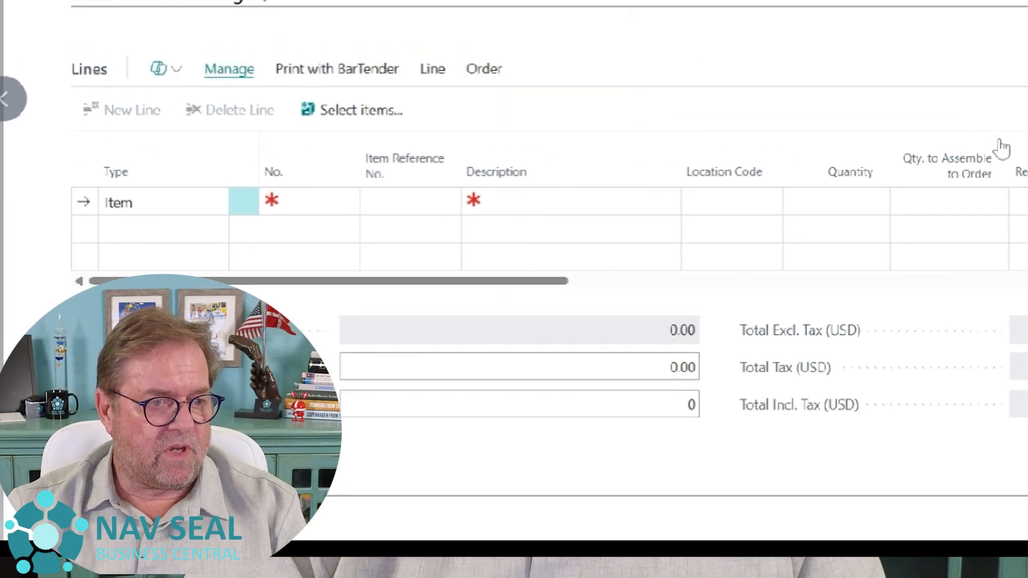
# - Enter item 1925-W, Conference Bundle 1-6, on the empty order line again and set its location code to MAIN
pyautogui.click(342, 245)
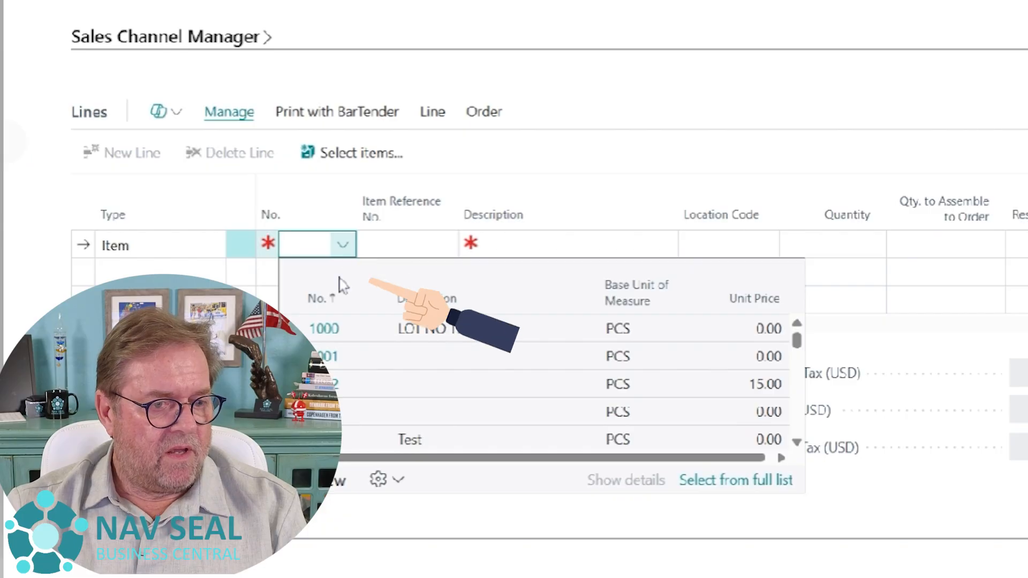
pyautogui.click(727, 482)
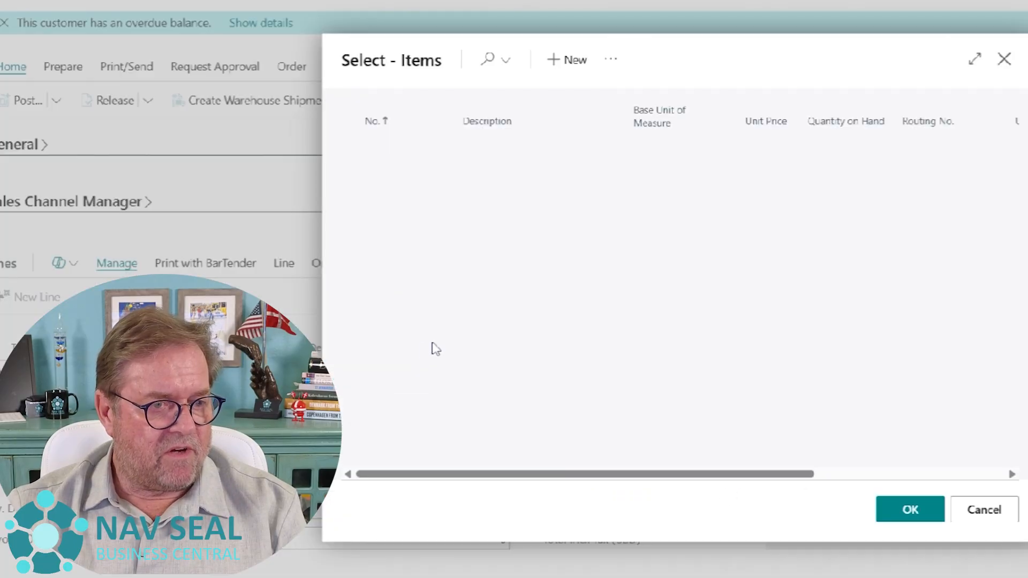
pyautogui.click(515, 396)
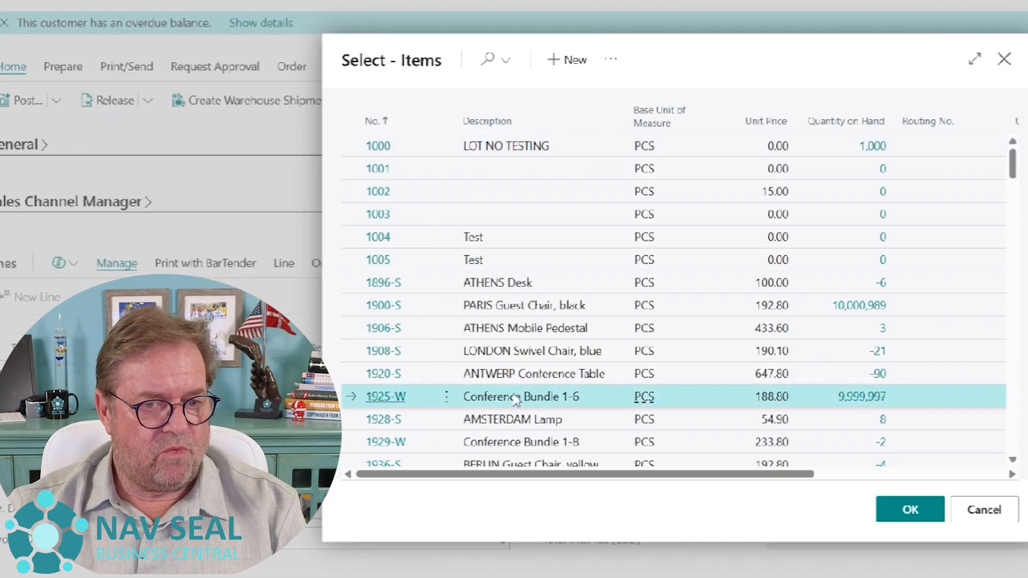
pyautogui.click(913, 510)
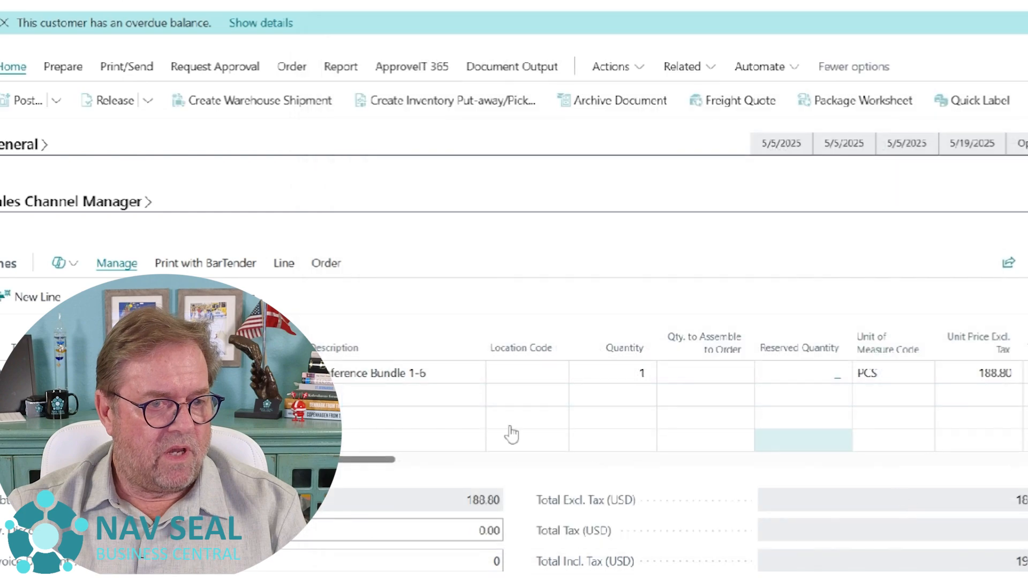
pyautogui.click(530, 373)
pyautogui.click(557, 372)
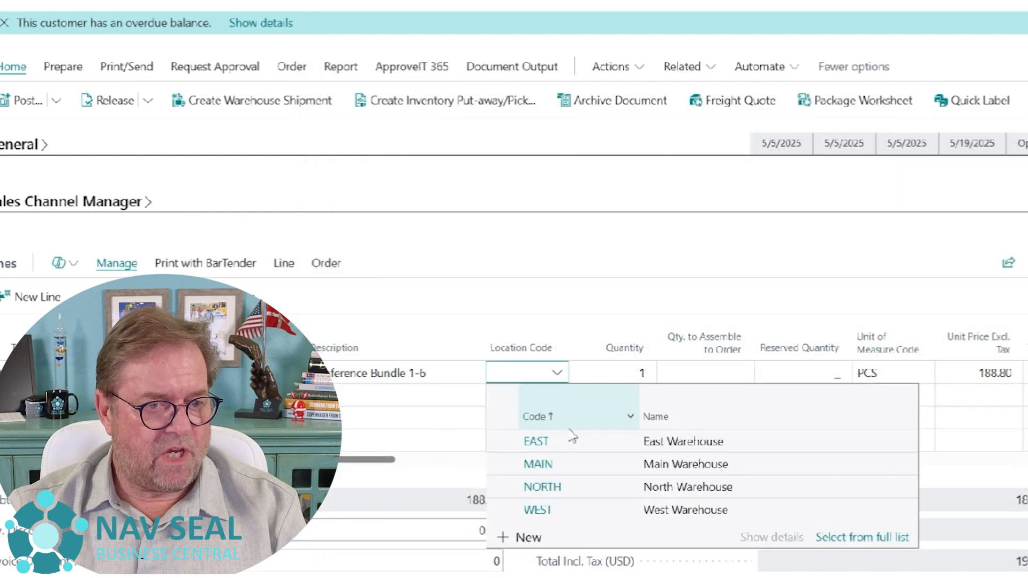
pyautogui.click(570, 464)
pyautogui.press('Tab')
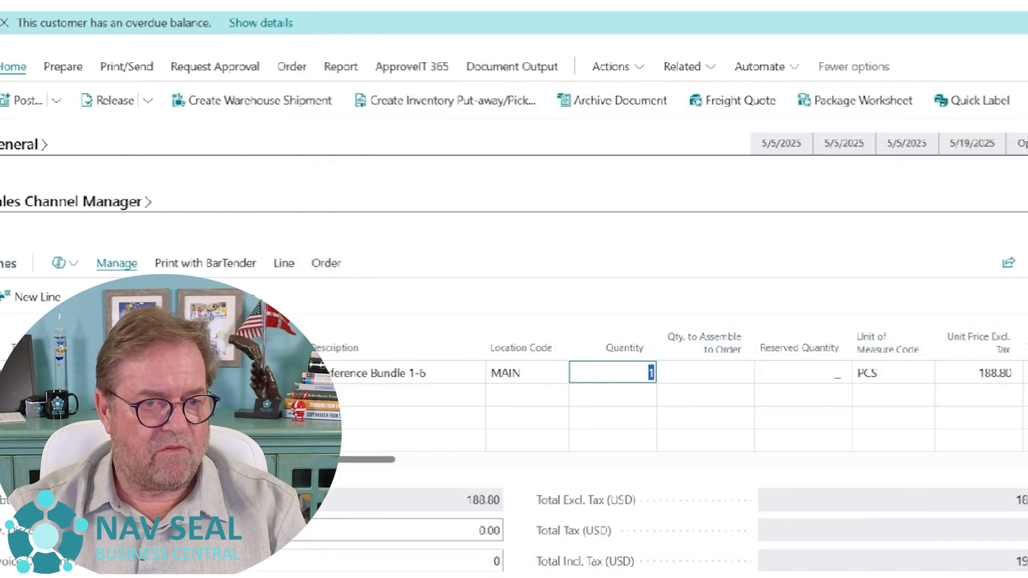
# - Set Qty. to Assemble to Order to 1 on the Conference Bundle 1-6 line and acknowledge the due date notice
pyautogui.press('Tab')
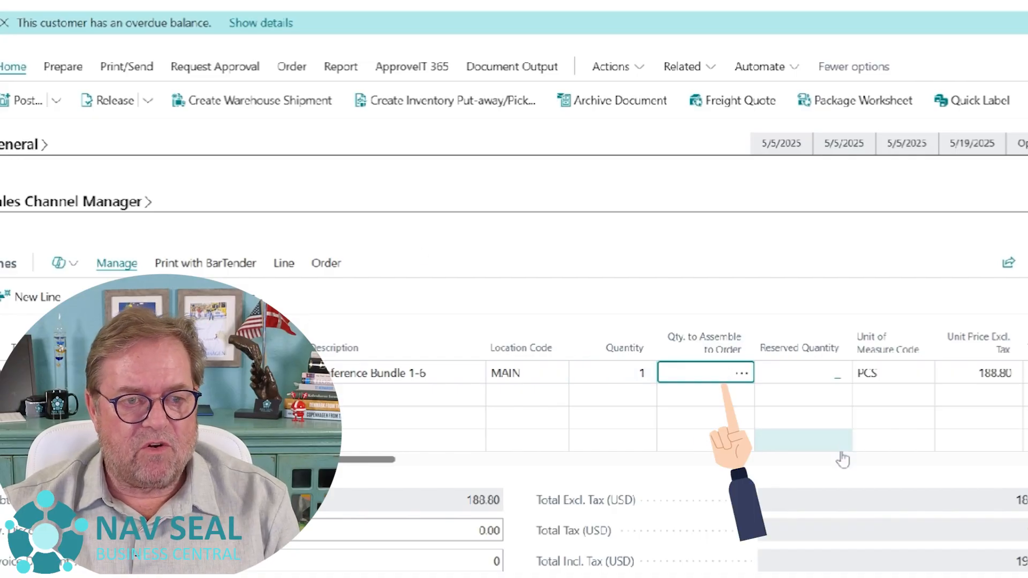
pyautogui.moveTo(729, 360)
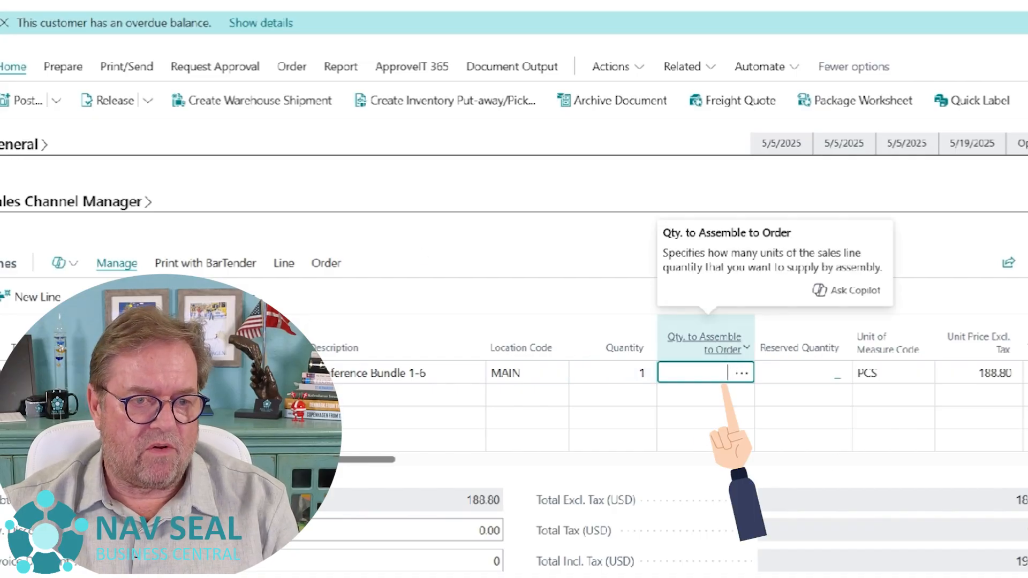
pyautogui.write('1')
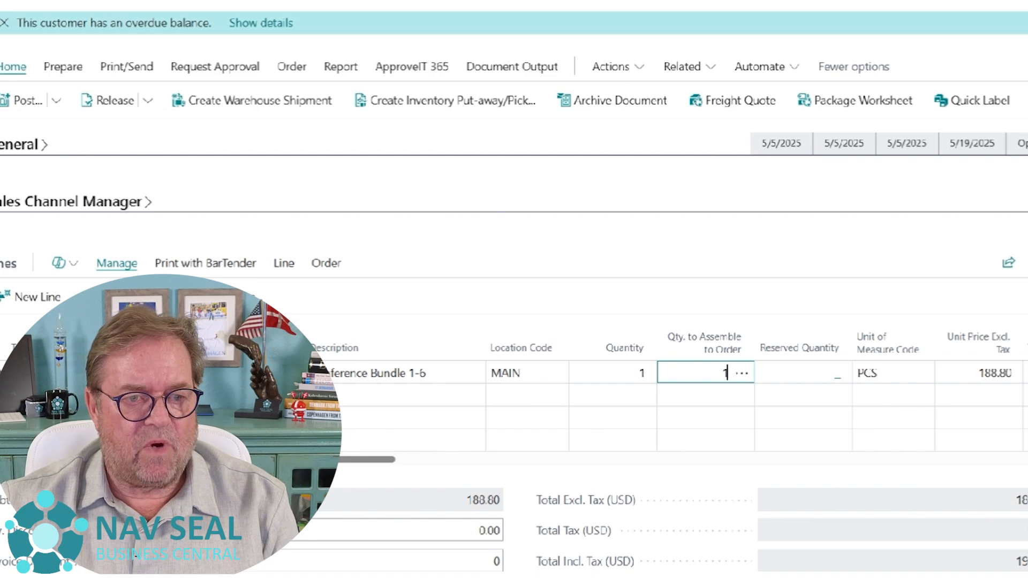
pyautogui.press('Tab')
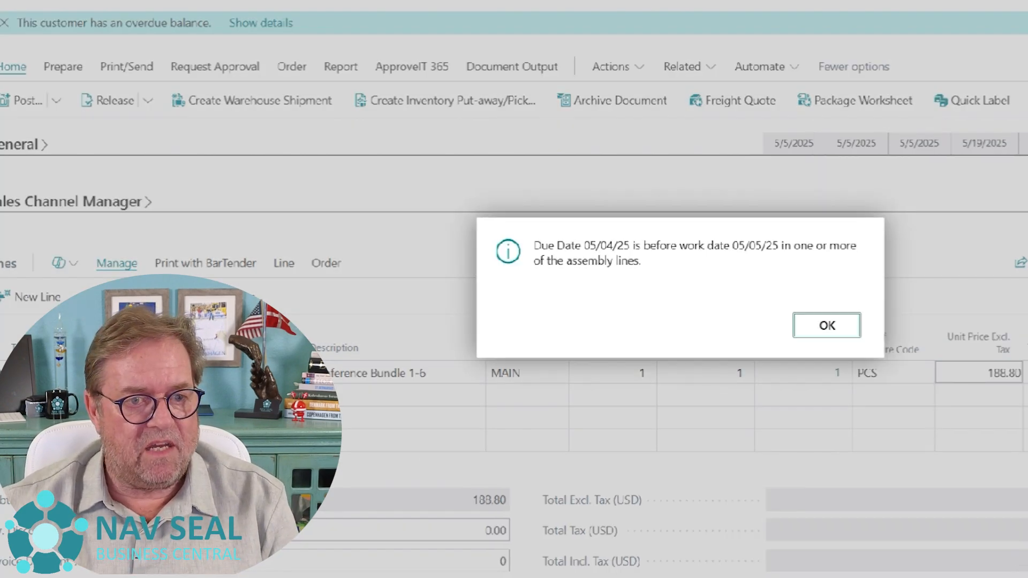
pyautogui.click(798, 334)
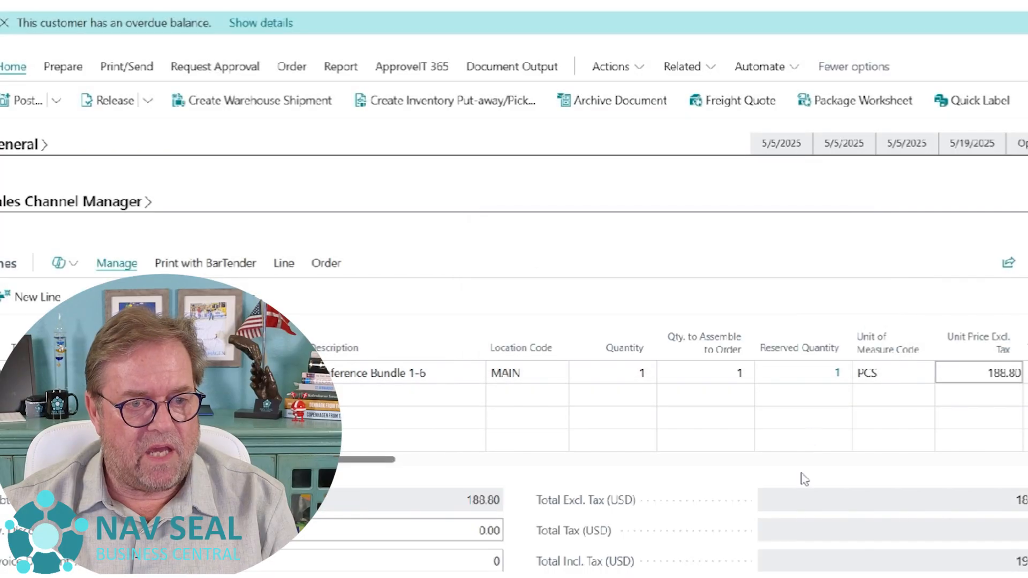
# - Open the assemble-to-order lines behind the Conference Bundle 1-6 quantity and show the linked assembly order document
pyautogui.click(737, 372)
pyautogui.click(736, 372)
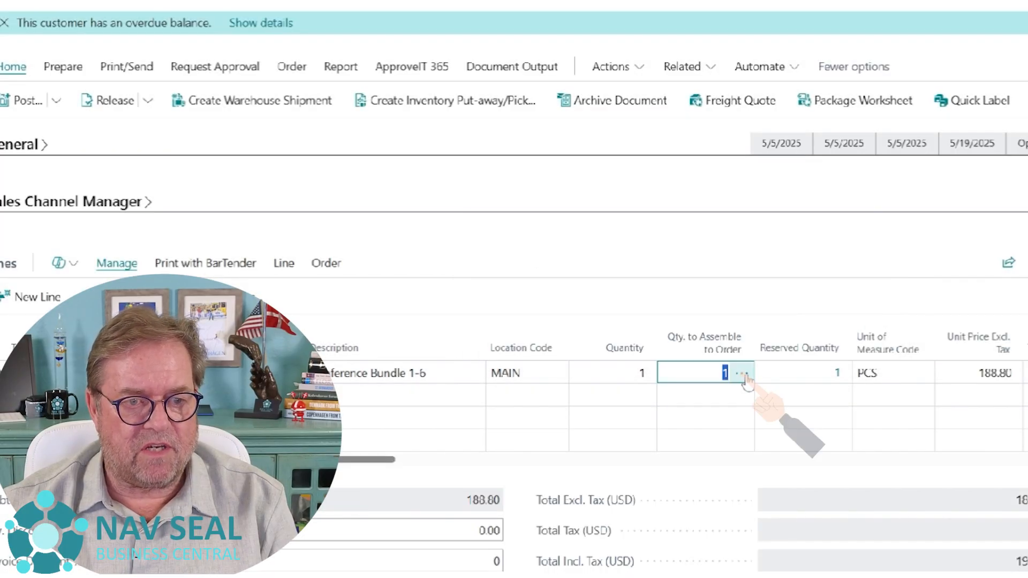
pyautogui.click(744, 376)
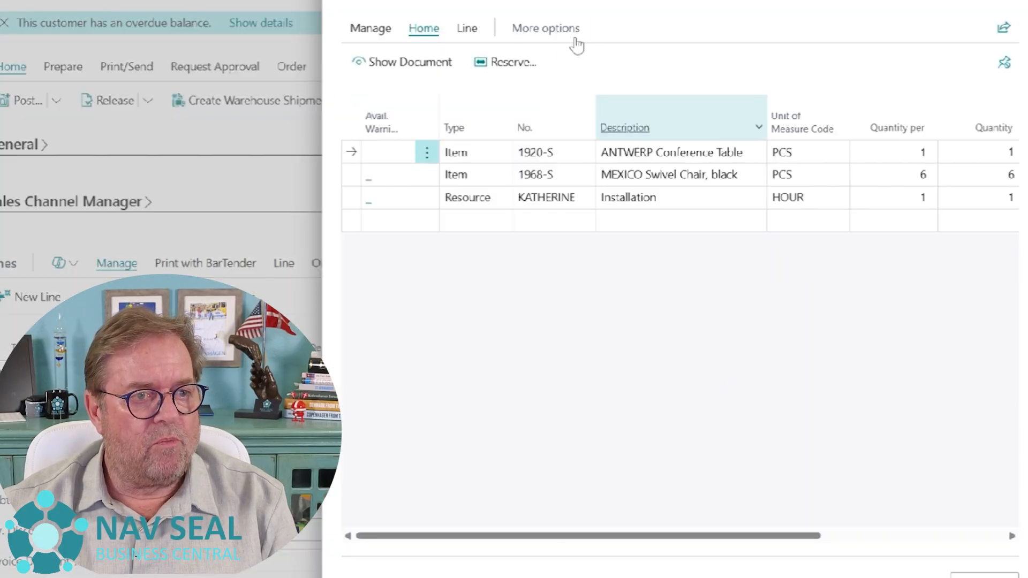
pyautogui.click(428, 64)
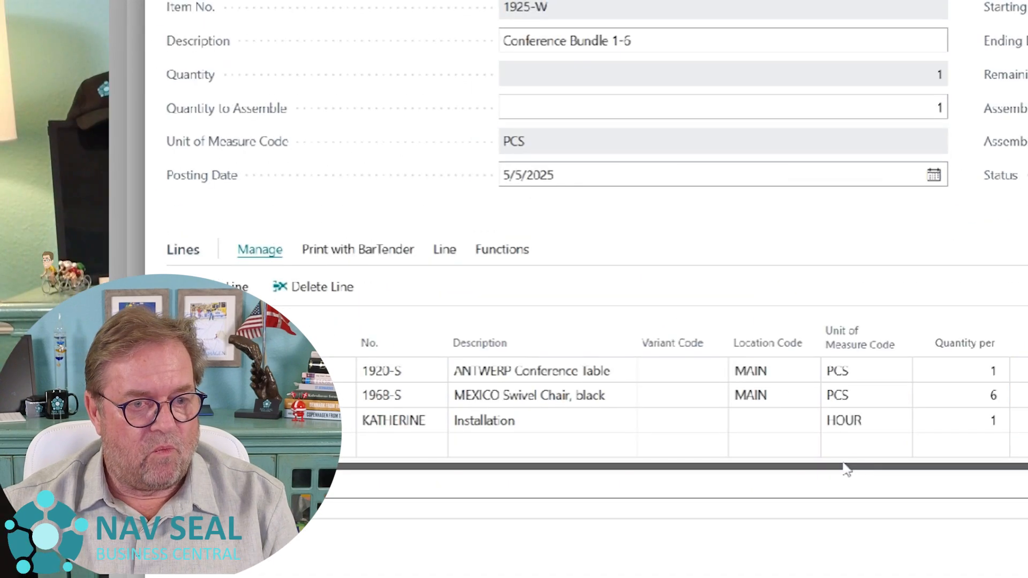
# - Examine the quantity per of the conference table and swivel chair and the Installation line in the assembly order
pyautogui.click(964, 371)
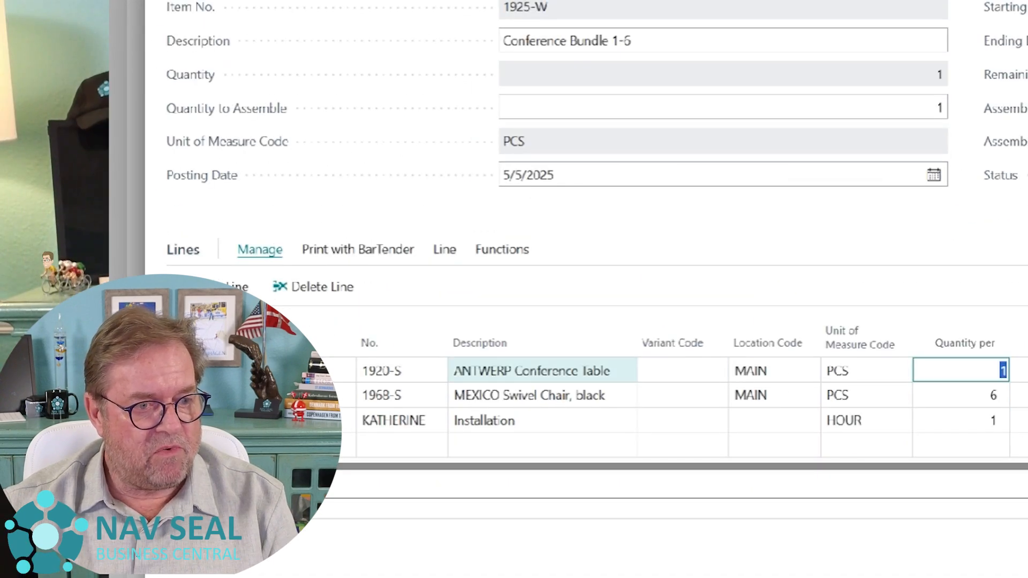
pyautogui.click(975, 402)
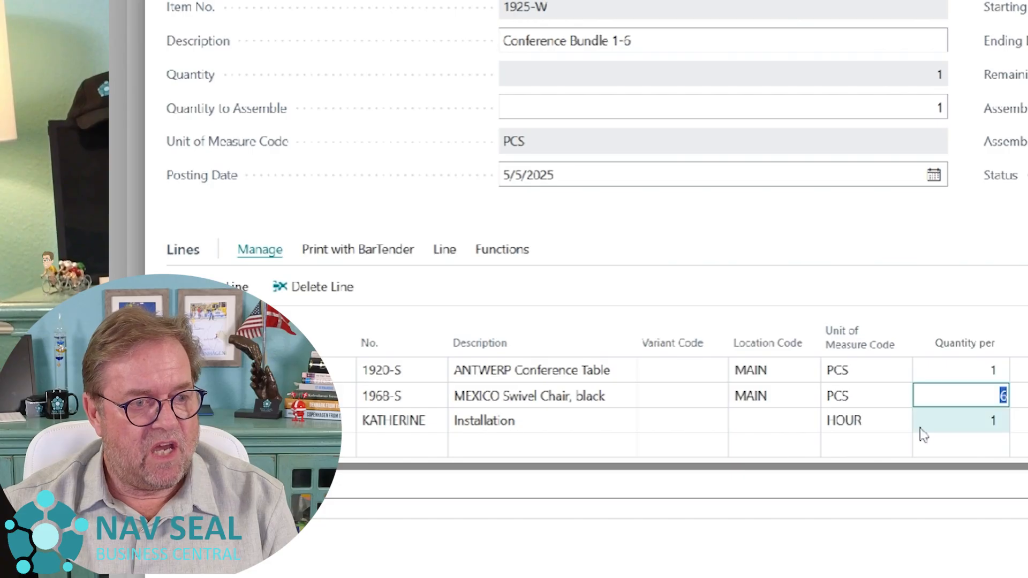
pyautogui.click(577, 425)
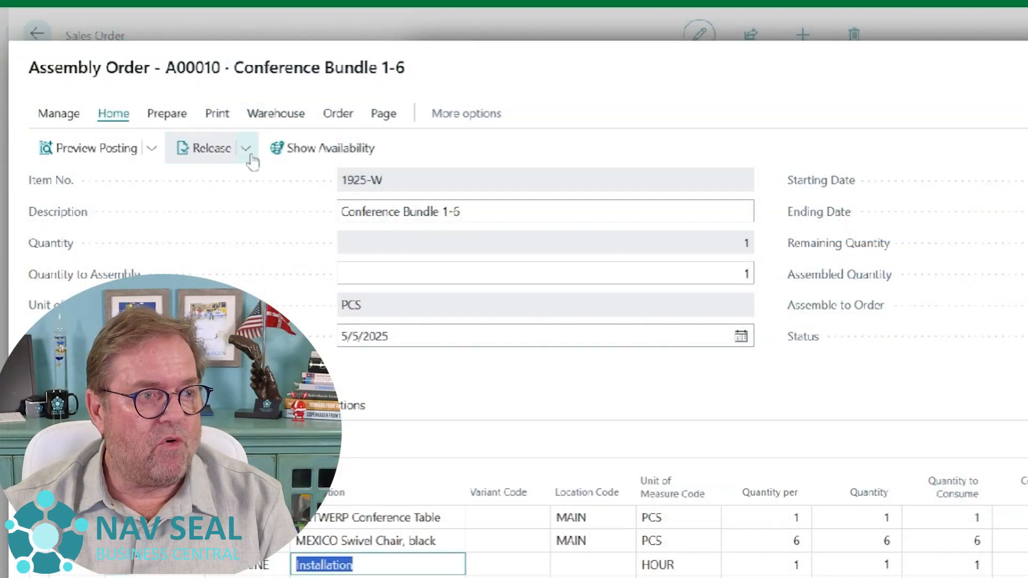
# - Examine the assembly order's management and posting options, and return to the sales orders list
pyautogui.click(59, 115)
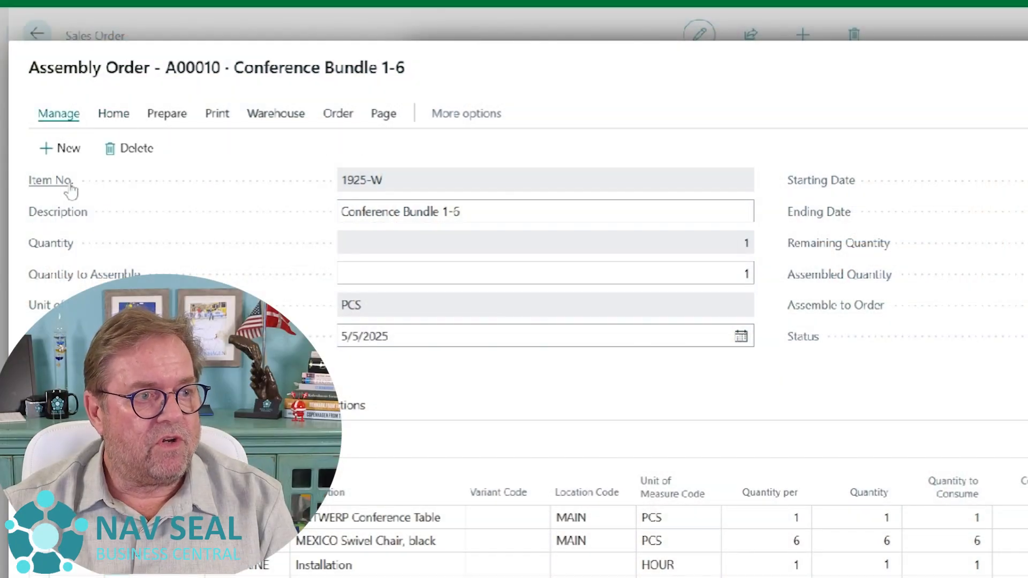
pyautogui.click(131, 121)
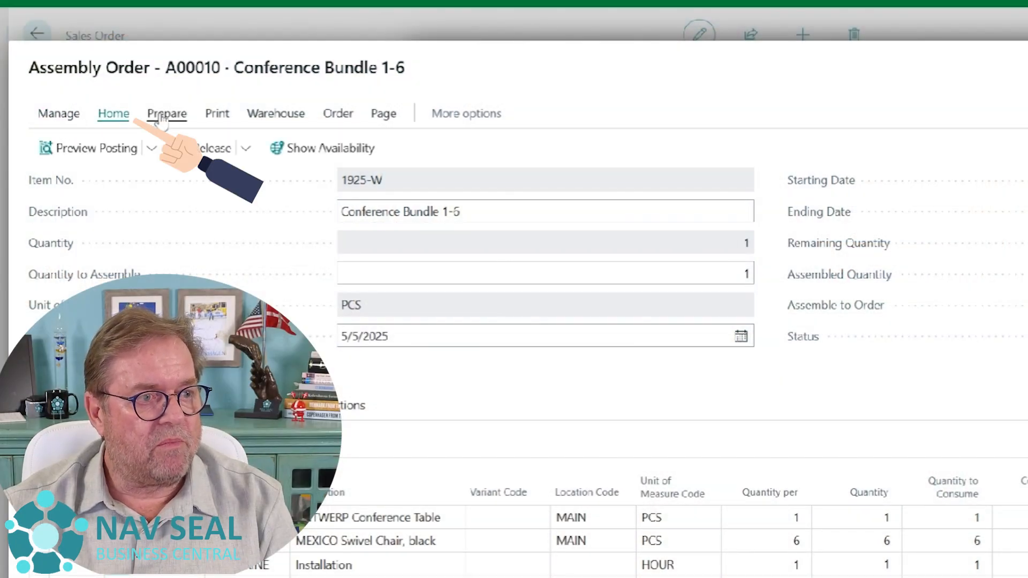
pyautogui.click(152, 155)
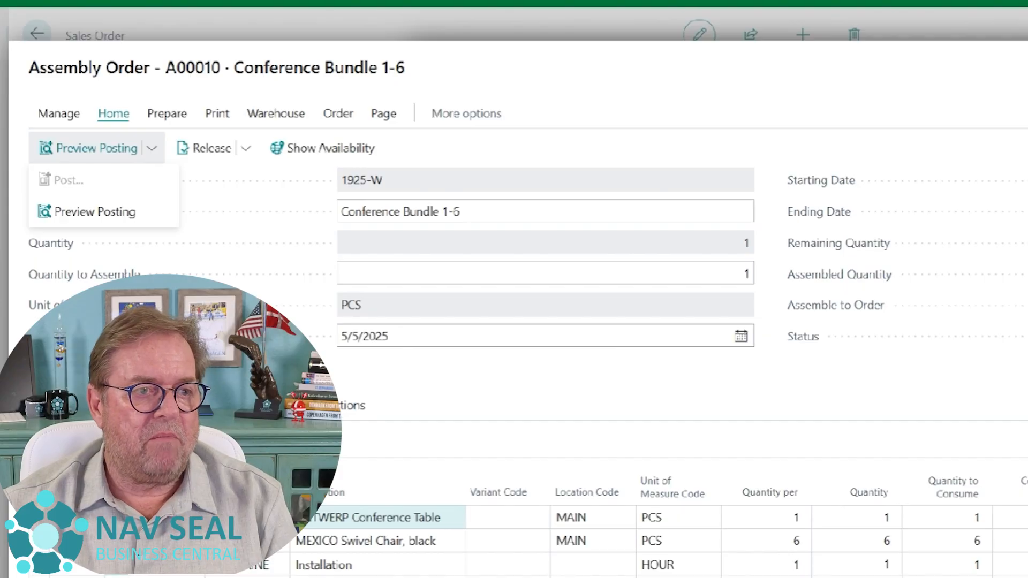
pyautogui.scroll(2, 420, 223)
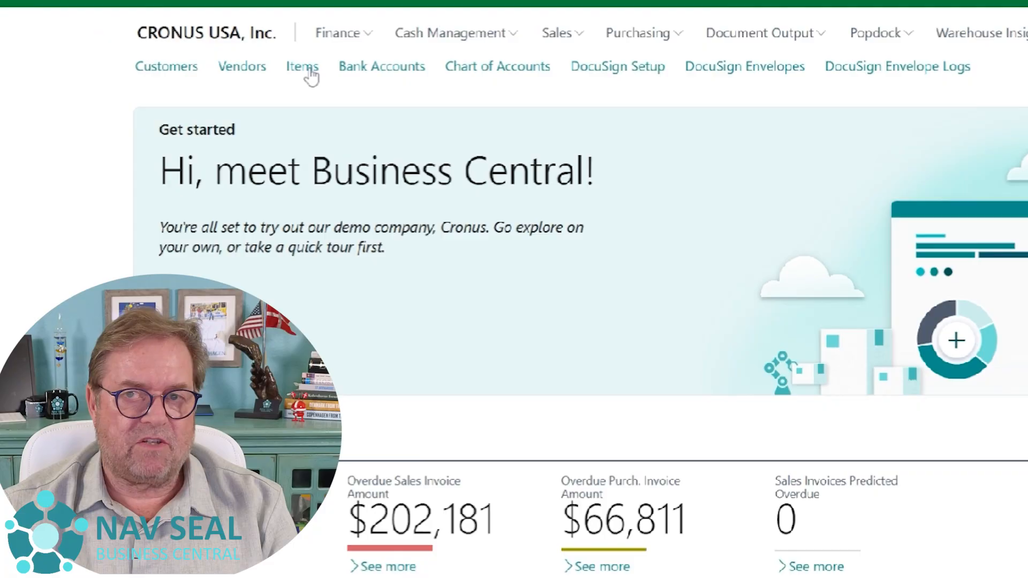
# - Open the item card of 1925-W, Conference Bundle 1-6, and set its assembly policy to Assemble-to-Order
pyautogui.click(310, 71)
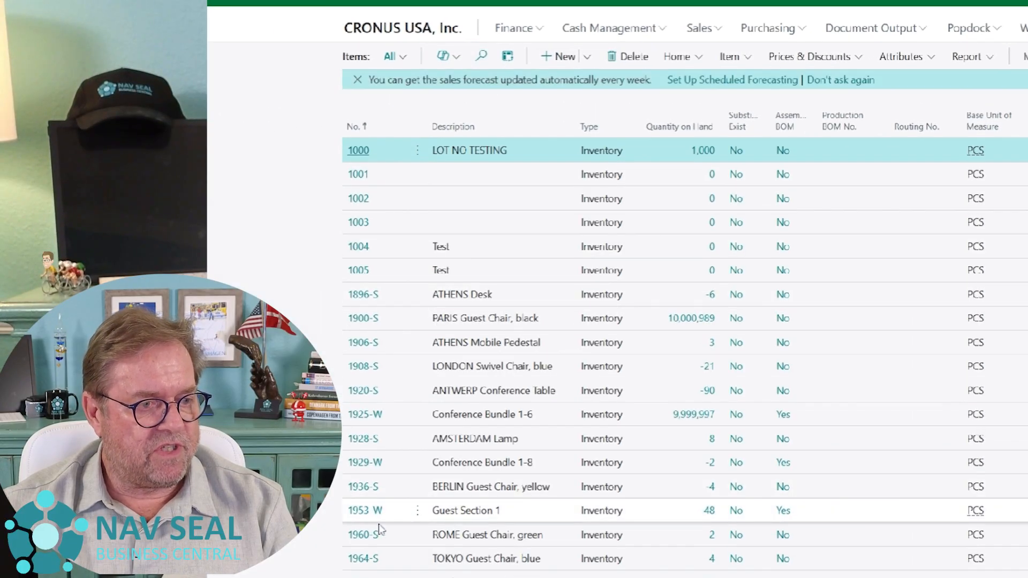
pyautogui.click(455, 422)
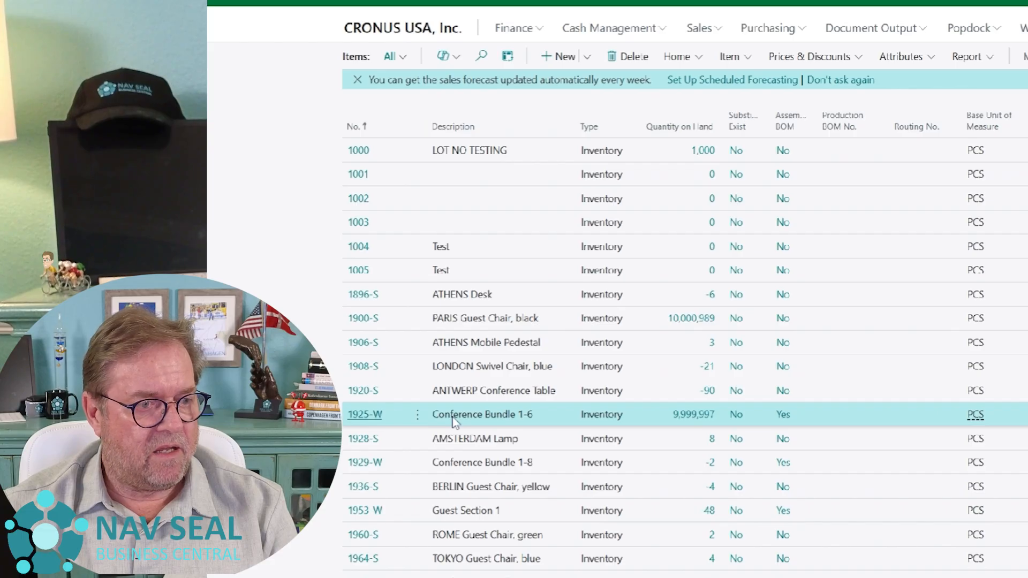
pyautogui.click(361, 420)
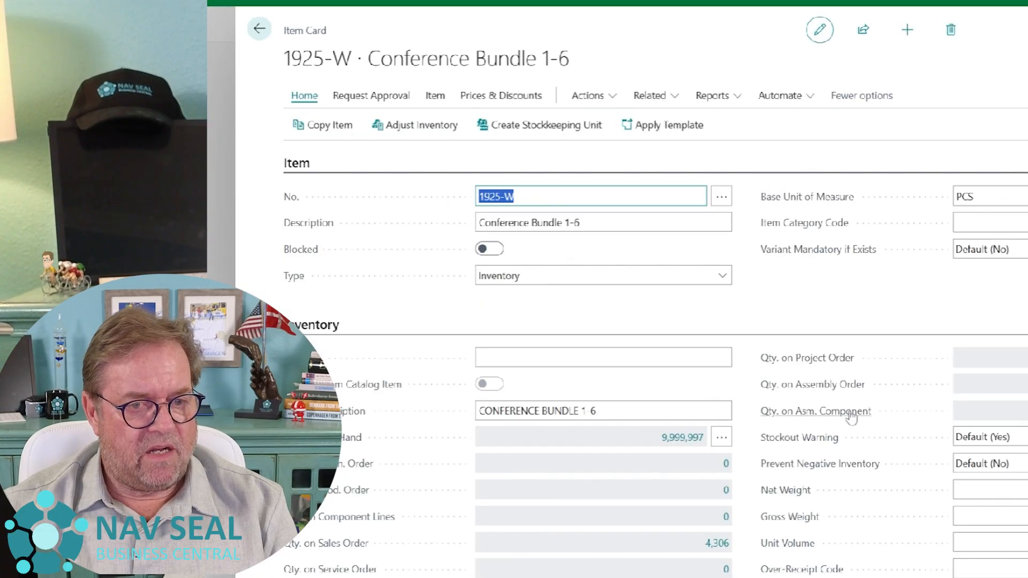
pyautogui.scroll(-5, 722, 421)
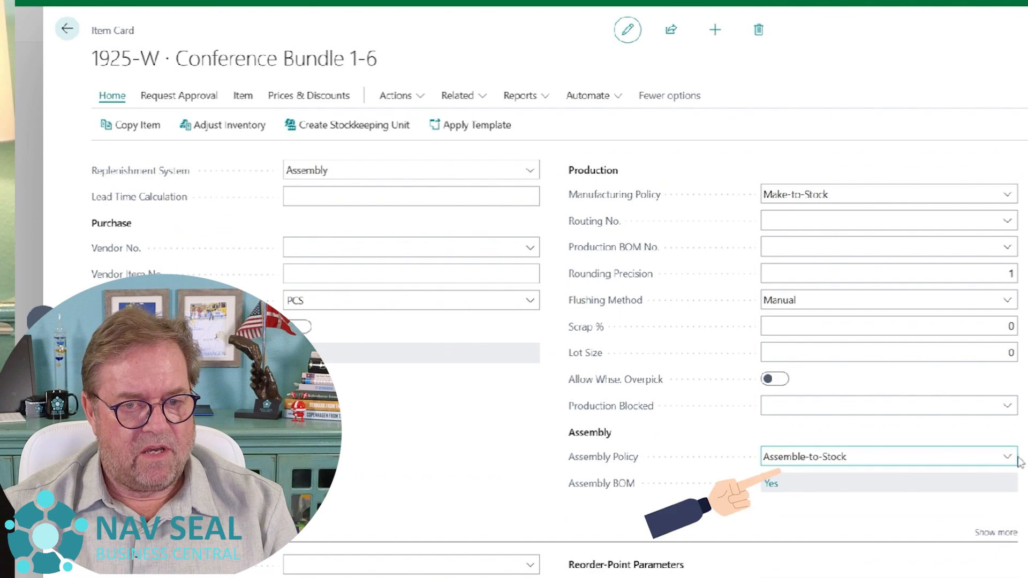
pyautogui.click(881, 491)
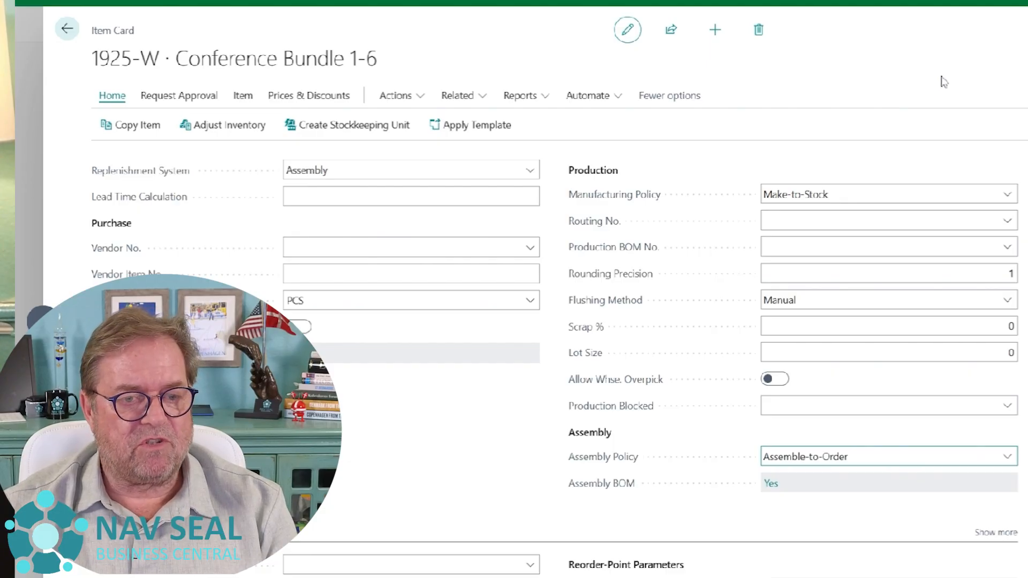
pyautogui.press('Return')
pyautogui.press('Escape')
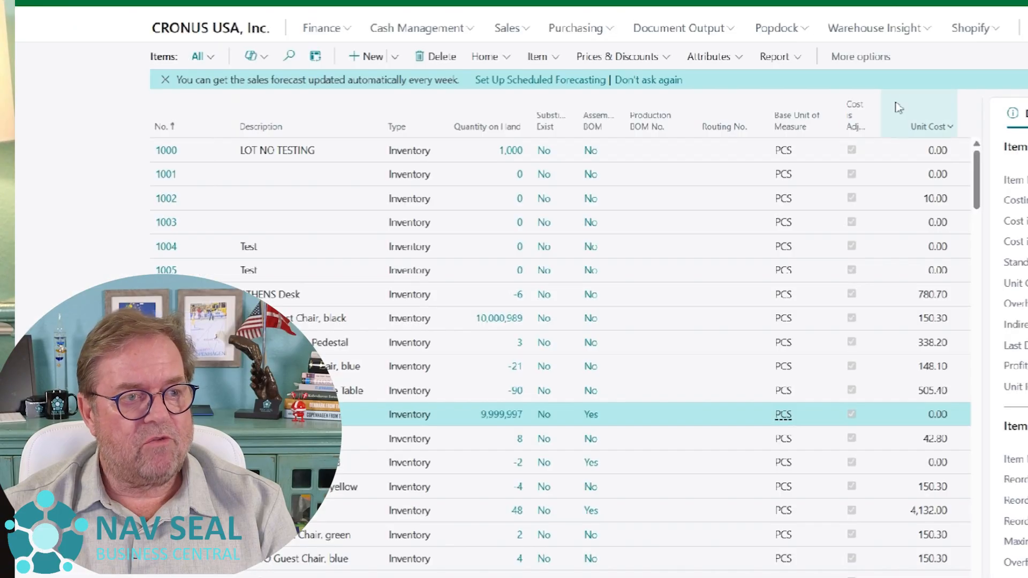
# - Return to the sales orders list and reopen the order containing the Conference Bundle 1-6 line
pyautogui.press('Escape')
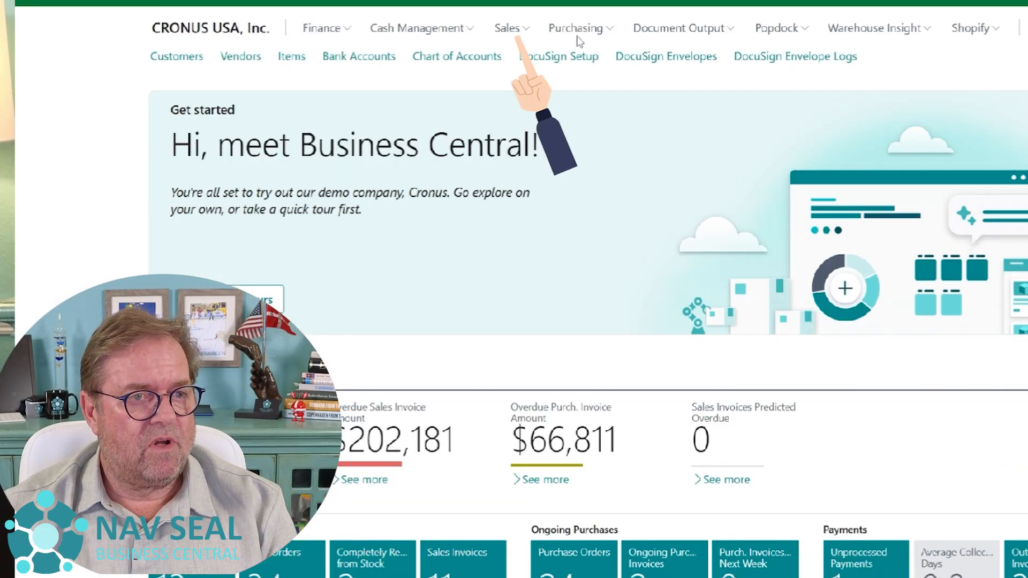
pyautogui.click(509, 32)
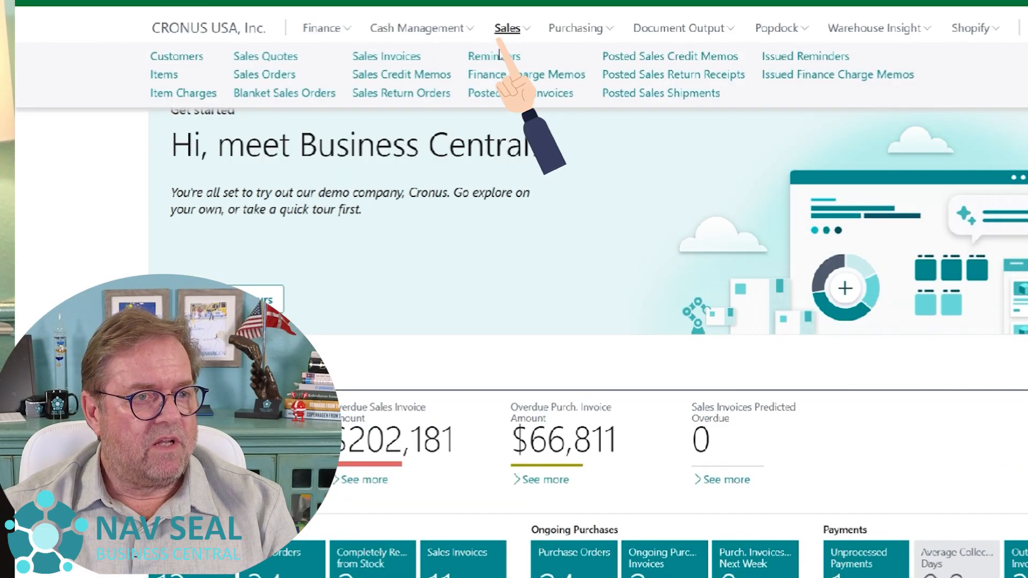
pyautogui.click(271, 79)
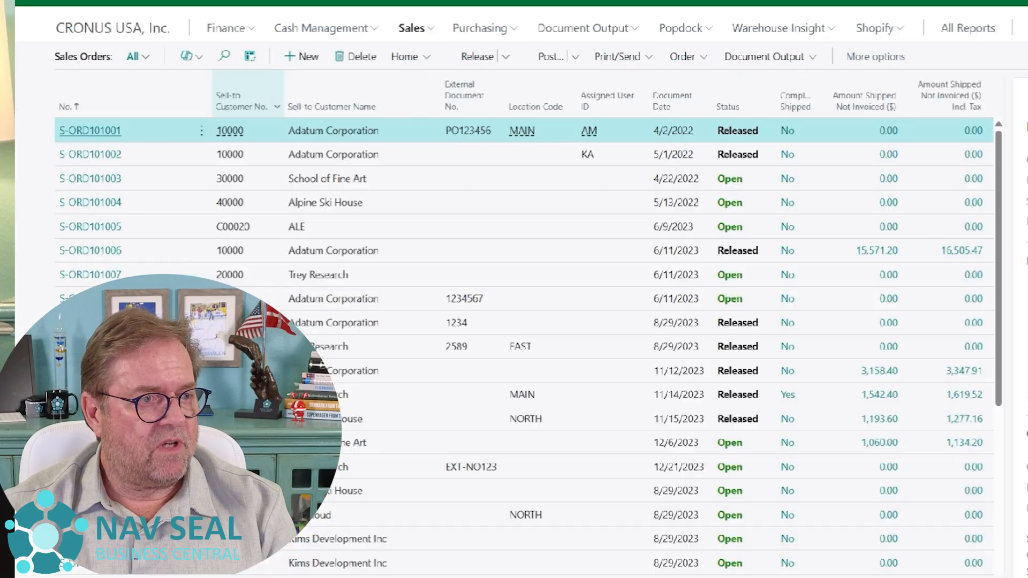
pyautogui.click(64, 107)
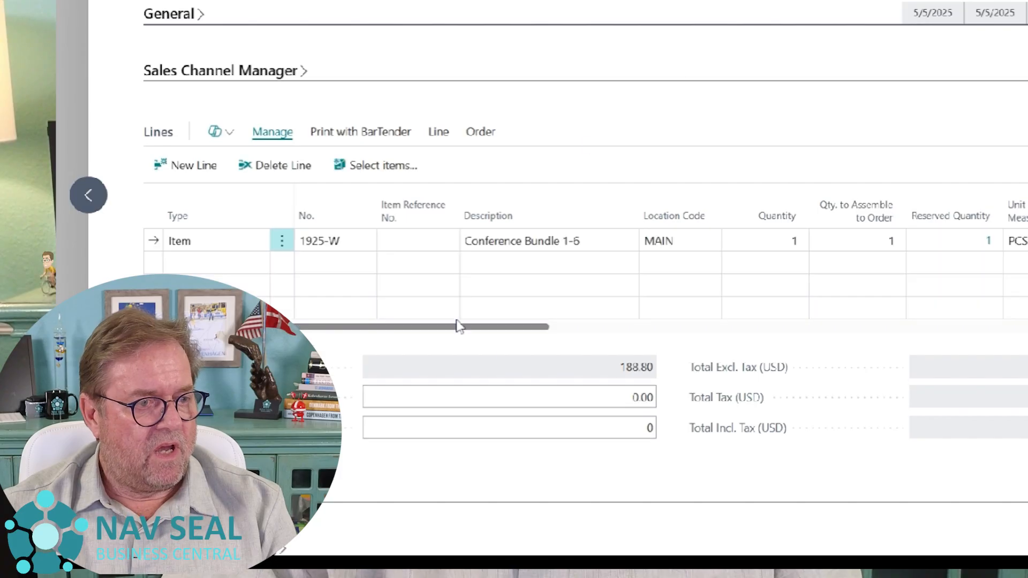
# - Add a second order line for item 1925-W and acknowledge the due date notice
pyautogui.click(223, 264)
pyautogui.press('Tab')
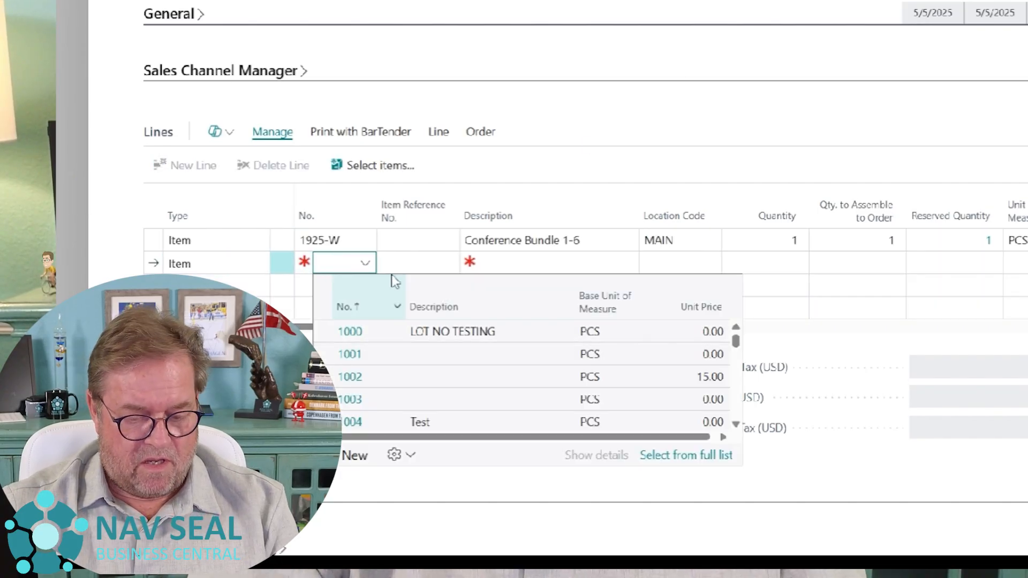
pyautogui.write('1925-W')
pyautogui.press('Return')
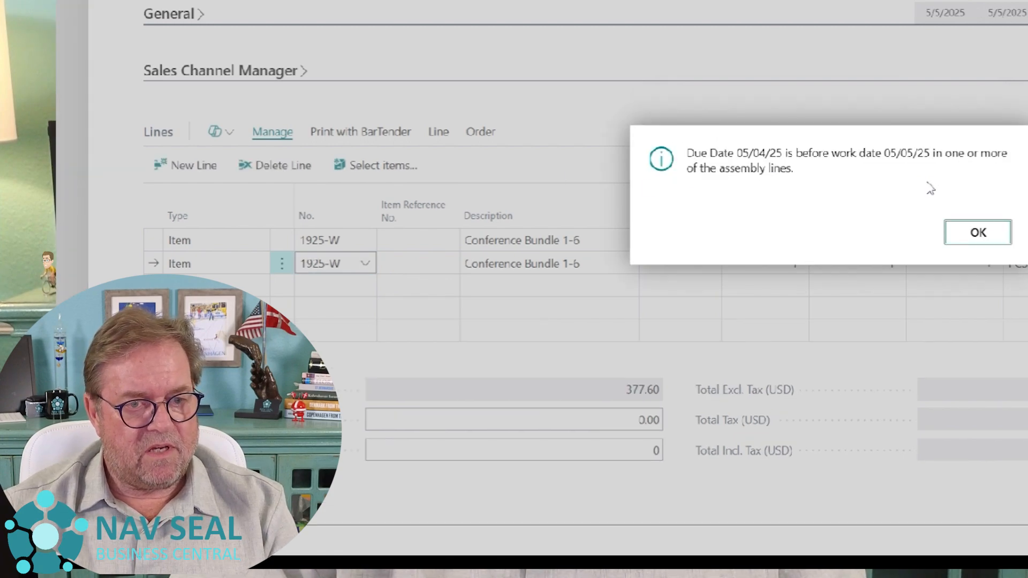
pyautogui.click(987, 234)
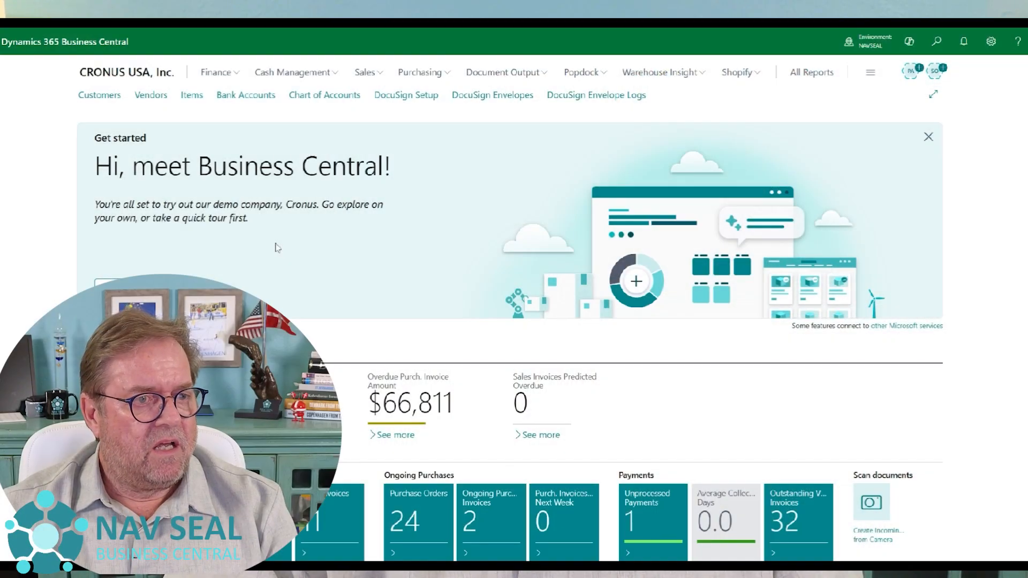
# - Open the item card of 1969-W, Conference Package 1, and examine its replenishment system and assembly policy
pyautogui.click(185, 99)
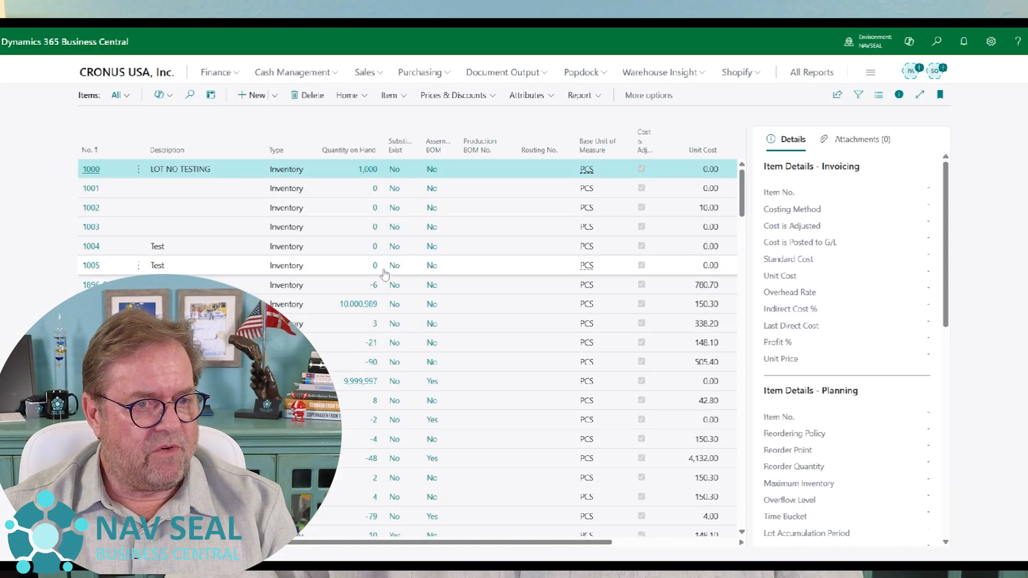
pyautogui.scroll(-3, 384, 274)
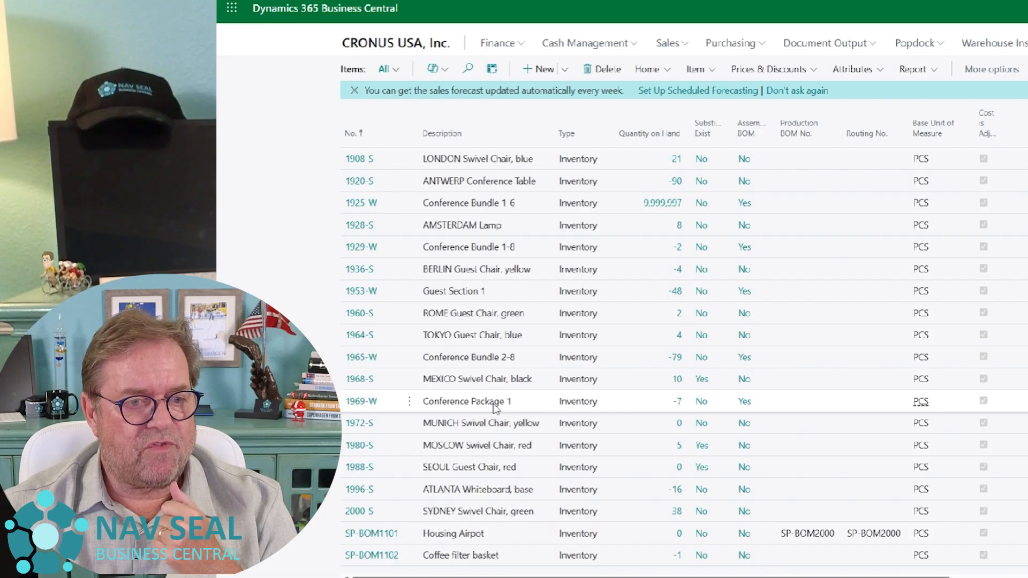
pyautogui.click(367, 411)
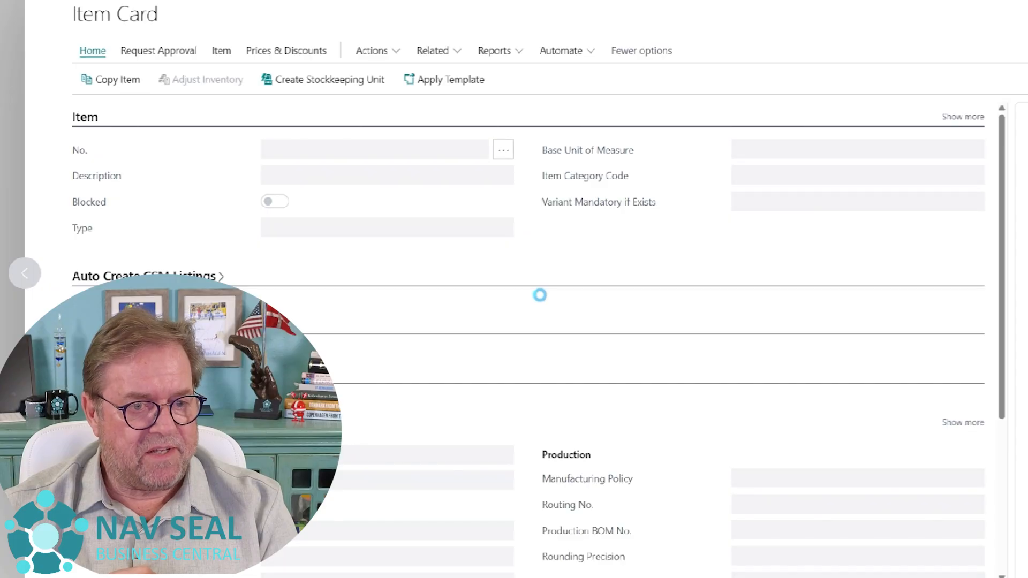
pyautogui.scroll(-2, 639, 375)
pyautogui.scroll(-8, 639, 375)
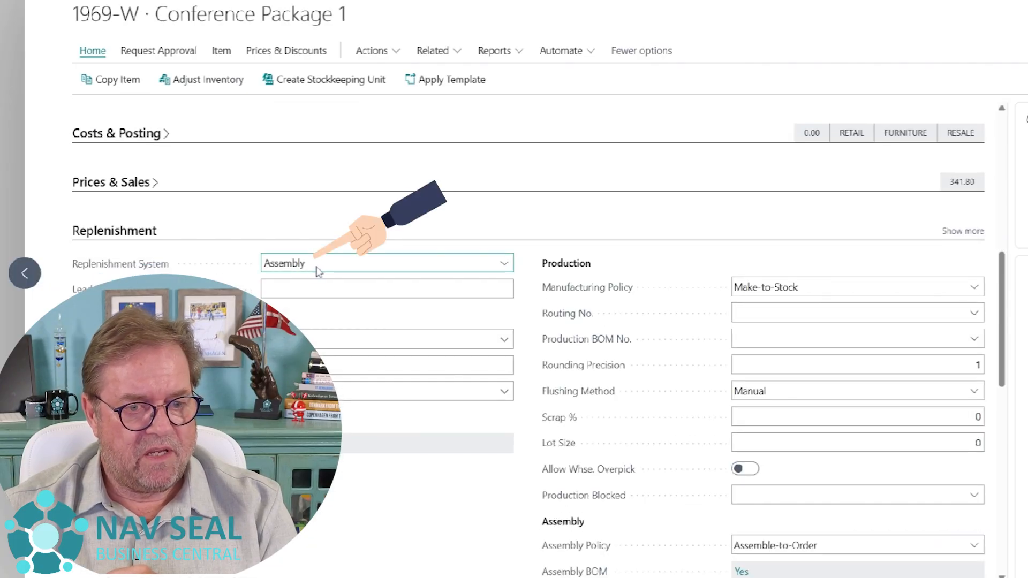
pyautogui.scroll(-1, 847, 523)
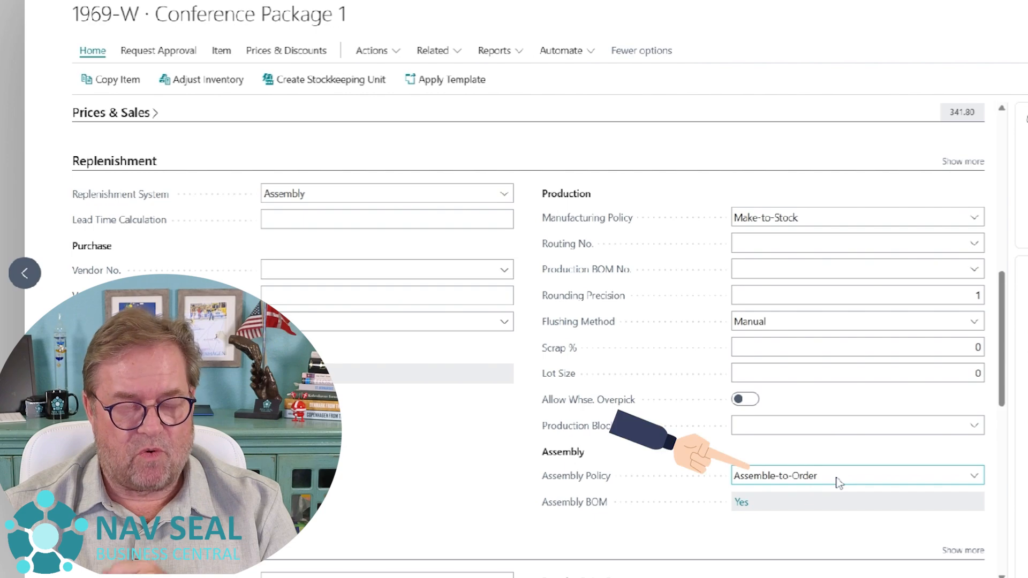
# - Open the assembly BOM of item 1969-W, Conference Package 1, and examine which components are themselves assemblies
pyautogui.scroll(7, 574, 277)
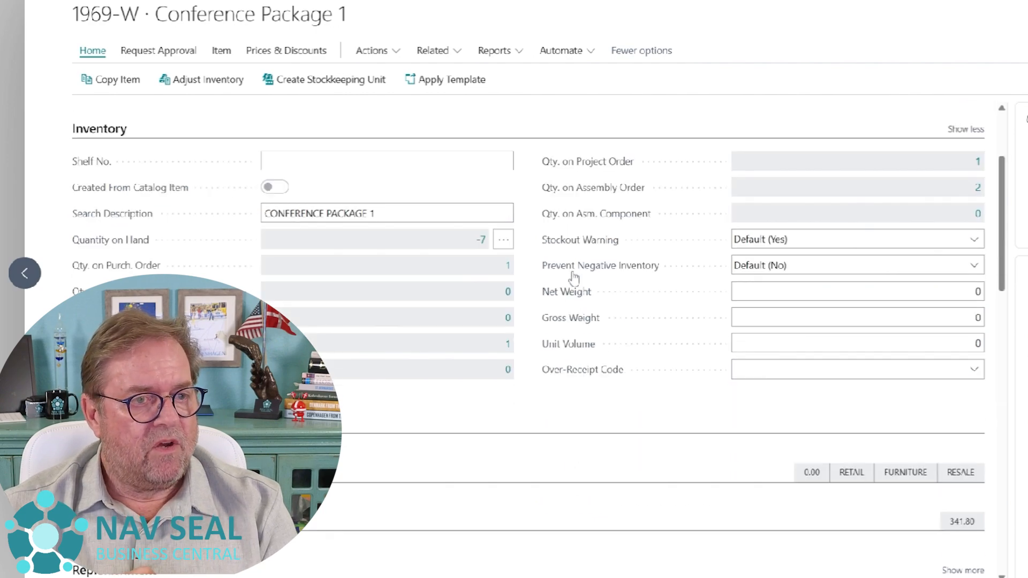
pyautogui.scroll(3, 574, 278)
pyautogui.click(433, 50)
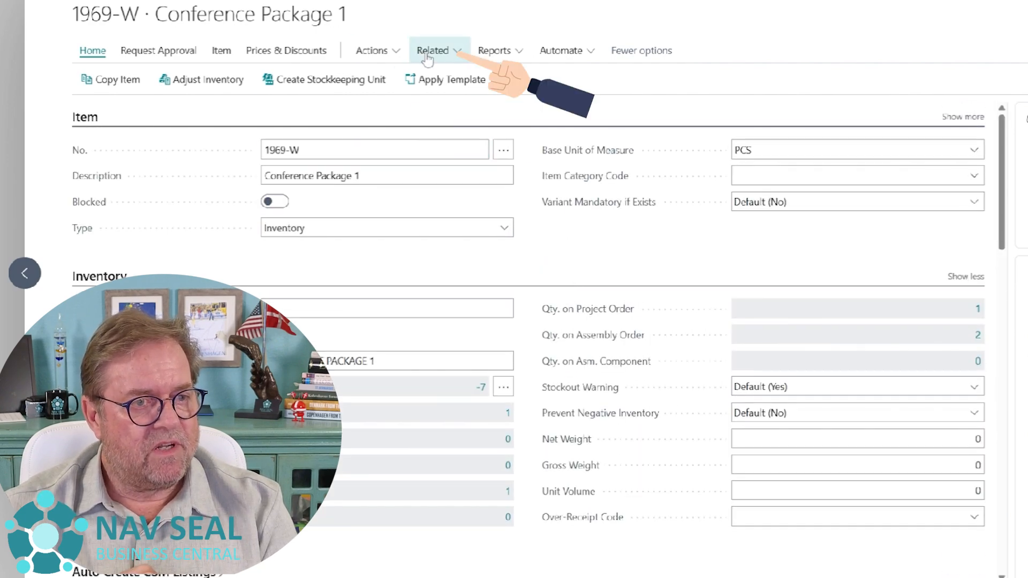
pyautogui.moveTo(485, 212)
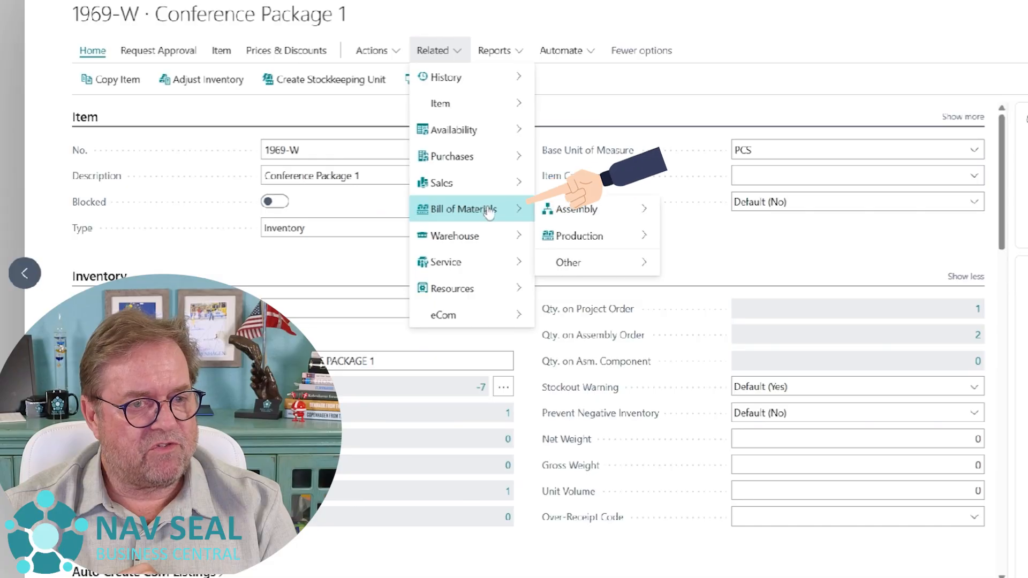
pyautogui.moveTo(598, 217)
pyautogui.click(718, 213)
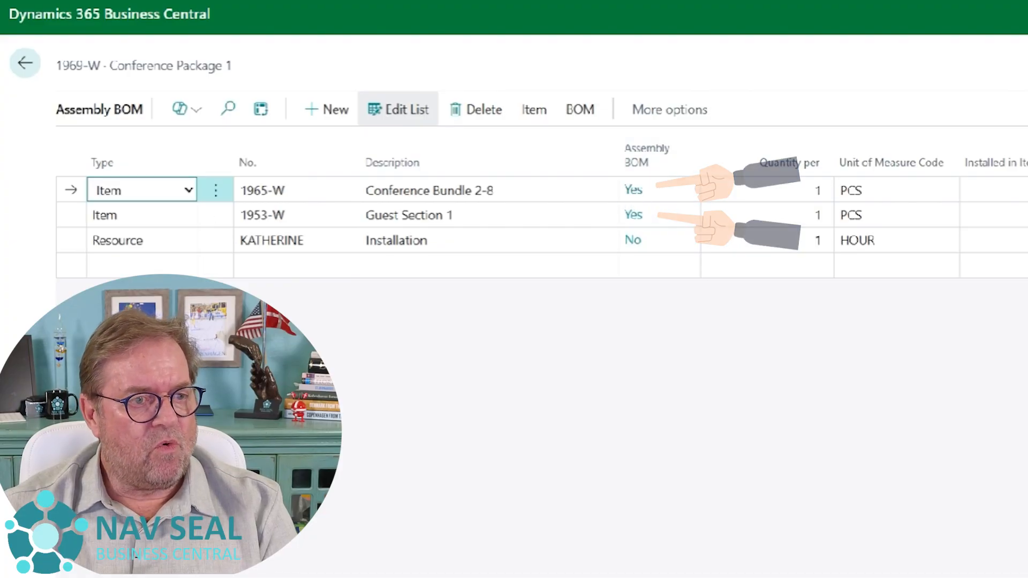
# - Open the item card of component 1965-W, Conference Bundle 2-8, from its assembly BOM line
pyautogui.click(514, 190)
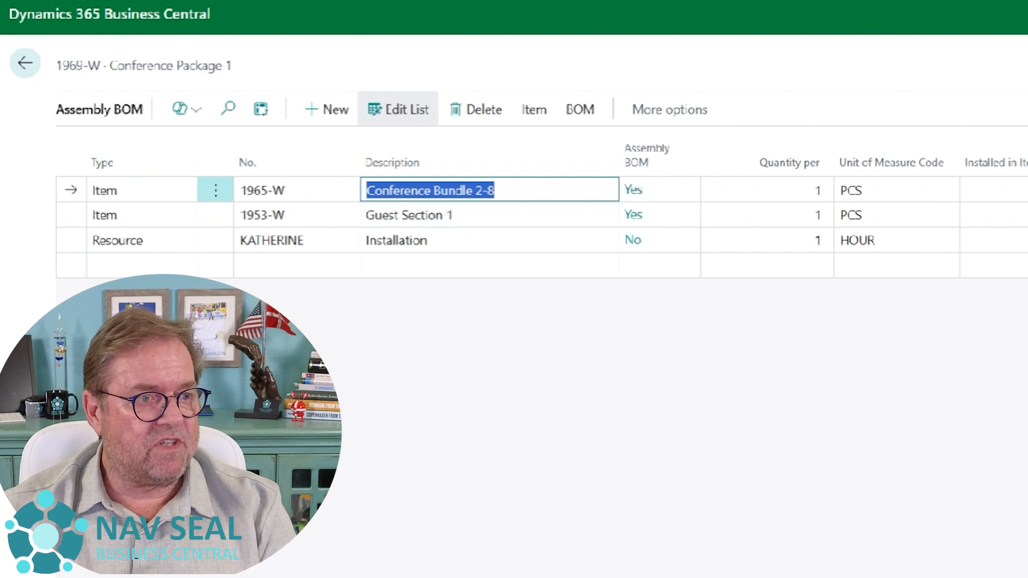
pyautogui.hotkey('shift', 'Tab')
pyautogui.click(348, 192)
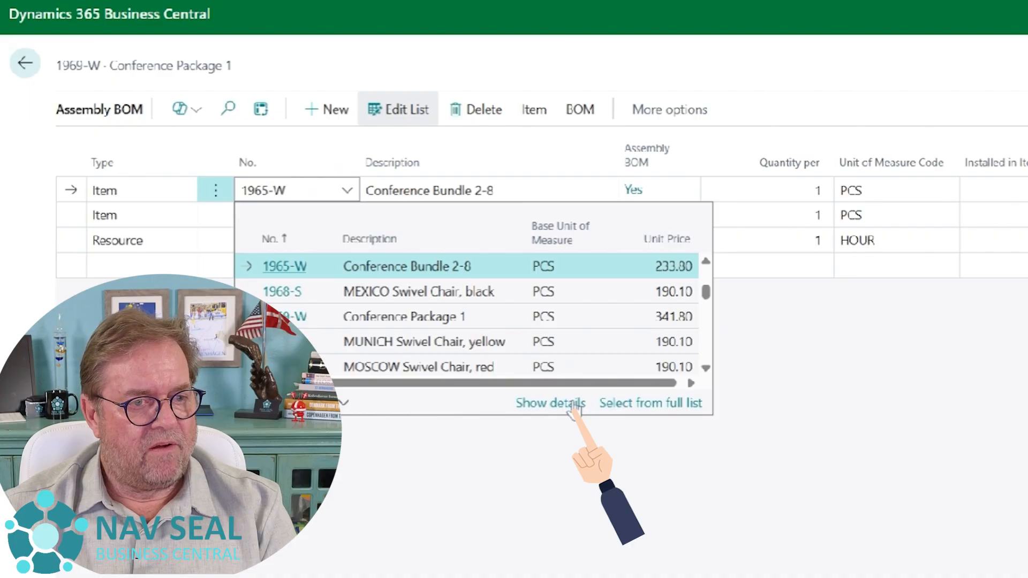
pyautogui.click(575, 408)
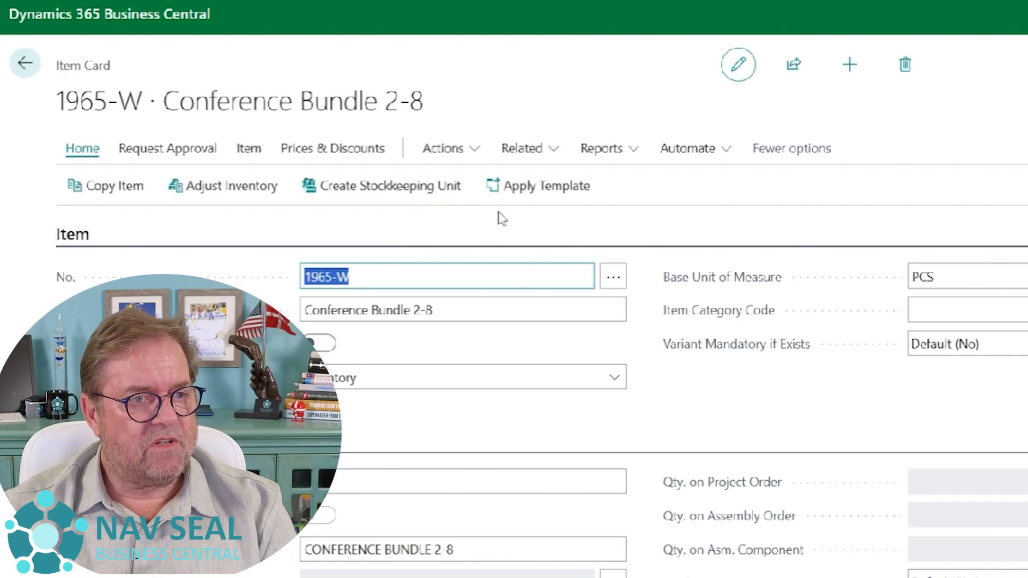
# - Open the assembly BOM of Conference Bundle 2-8 to review its components
pyautogui.click(522, 148)
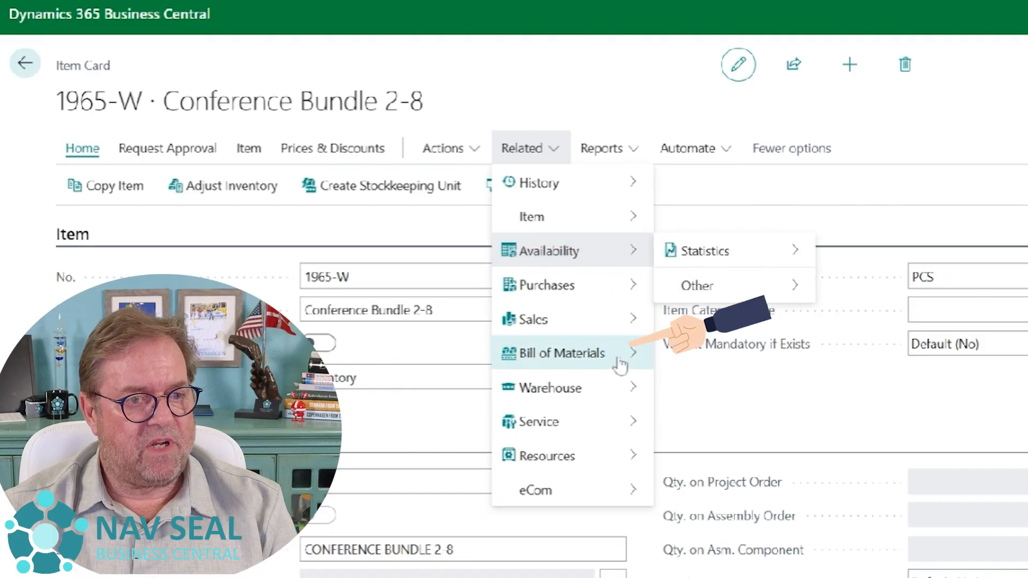
pyautogui.moveTo(619, 360)
pyautogui.moveTo(733, 360)
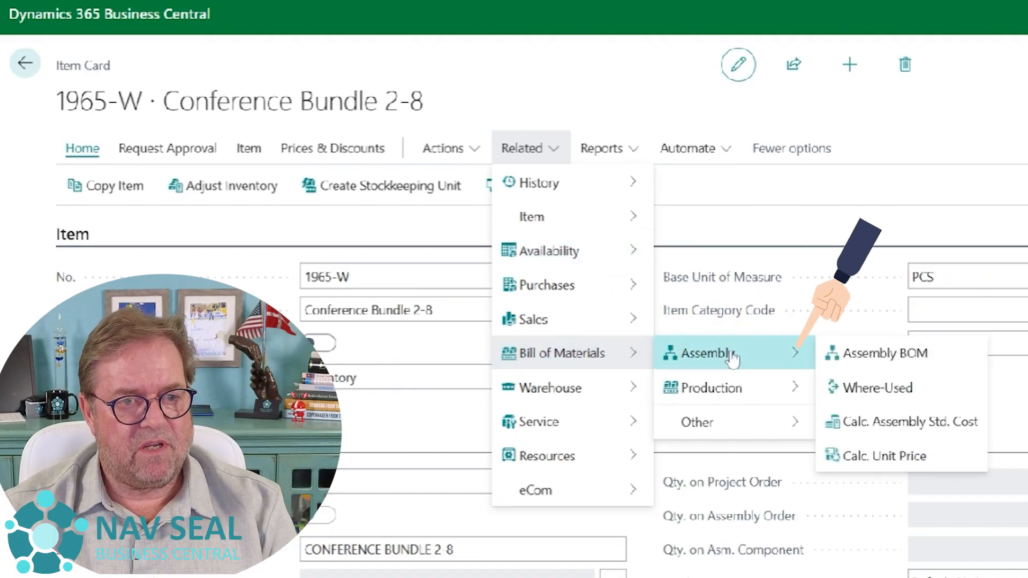
pyautogui.click(892, 353)
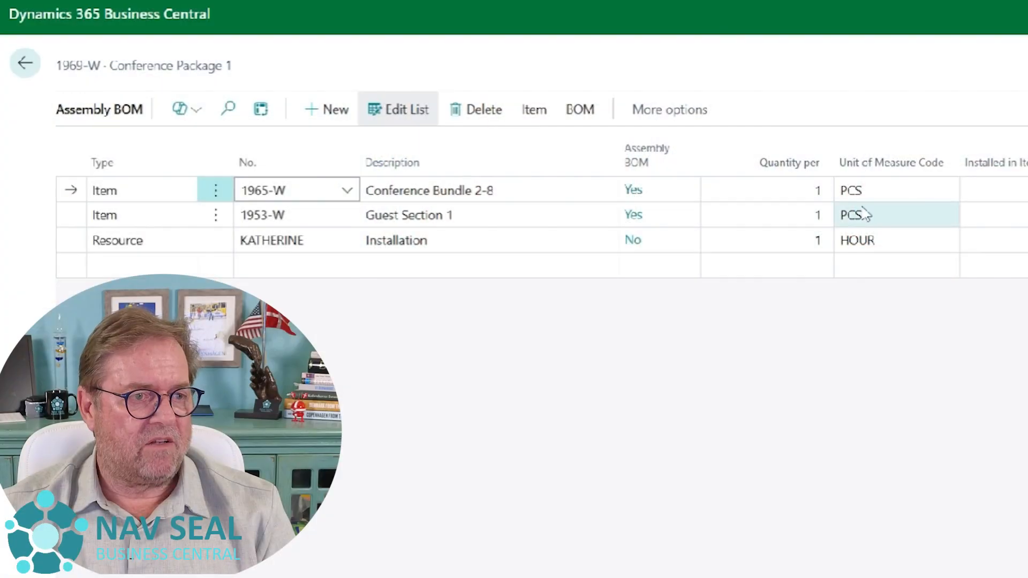
# - Return to the item card of 1969-W, Conference Package 1, and reopen its assembly BOM
pyautogui.press('Escape')
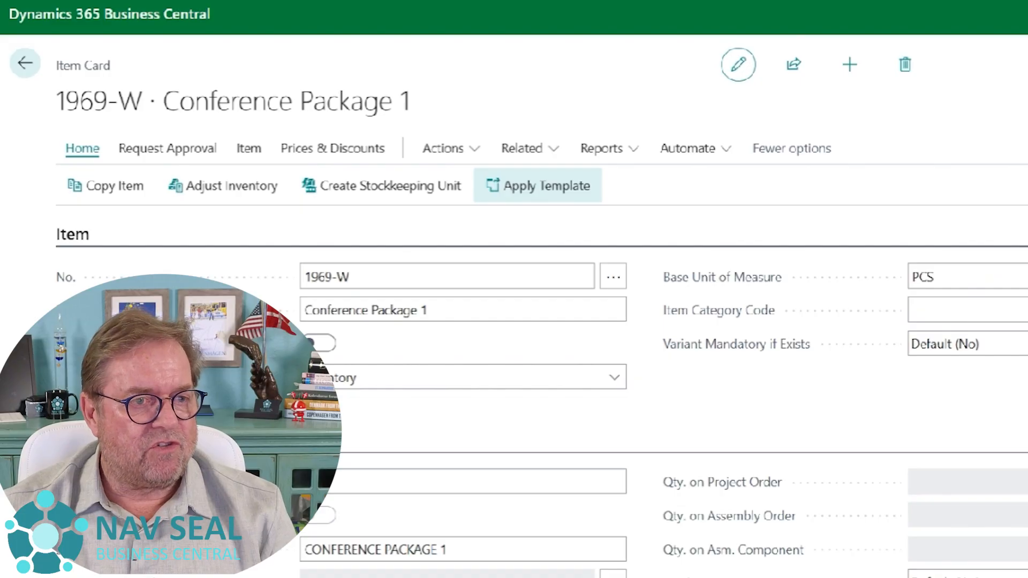
pyautogui.click(546, 158)
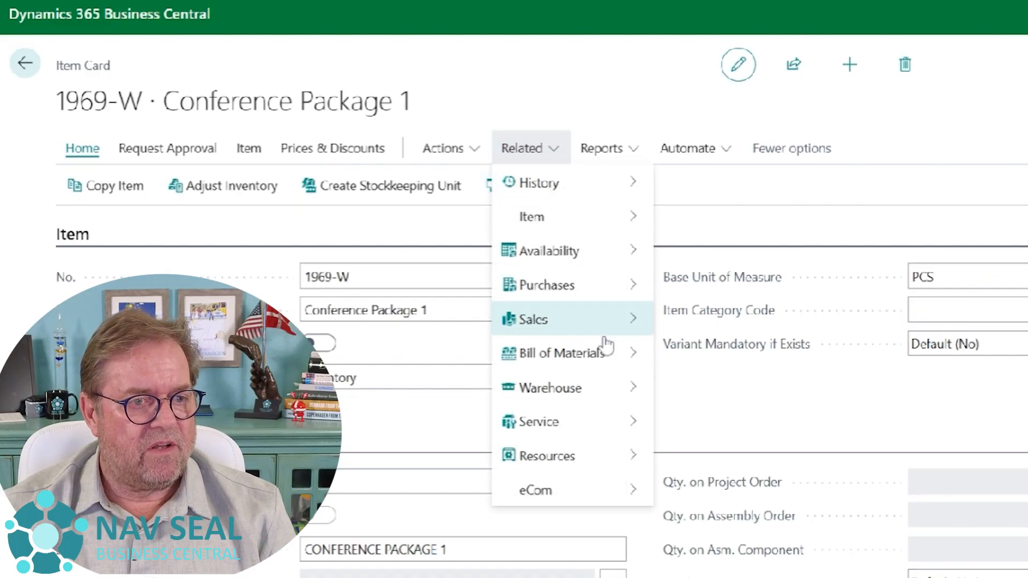
pyautogui.moveTo(614, 365)
pyautogui.moveTo(760, 363)
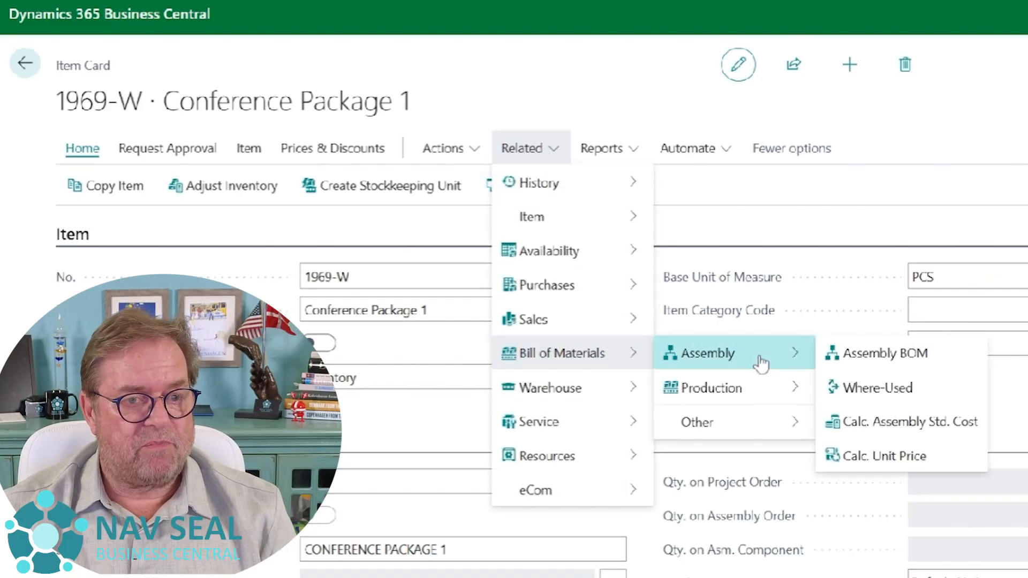
pyautogui.click(865, 367)
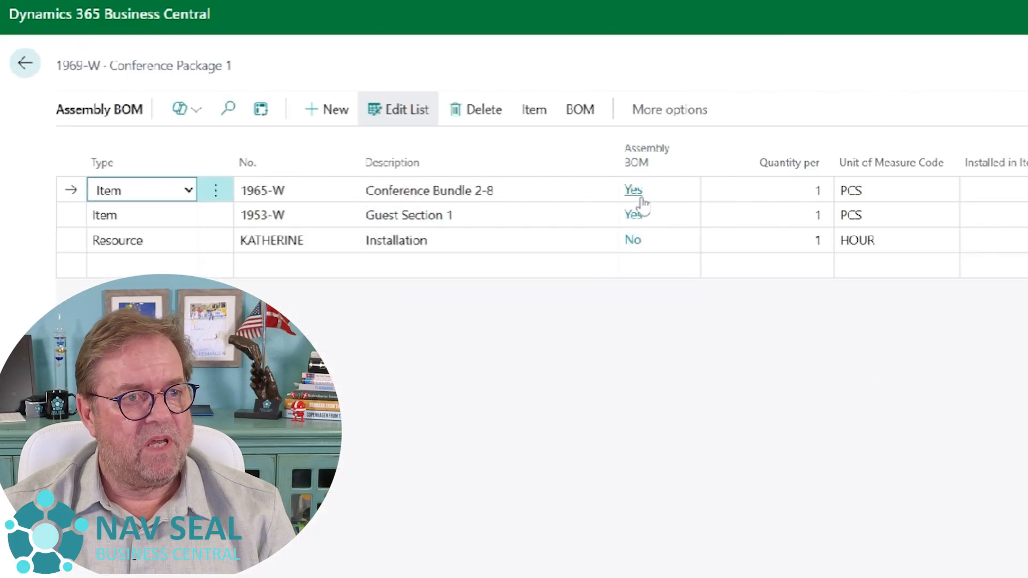
# - Show the multilevel BOM structure of Conference Package 1 and highlight its subassemblies Conference Bundle 2-8 and Guest Section 1
pyautogui.click(583, 112)
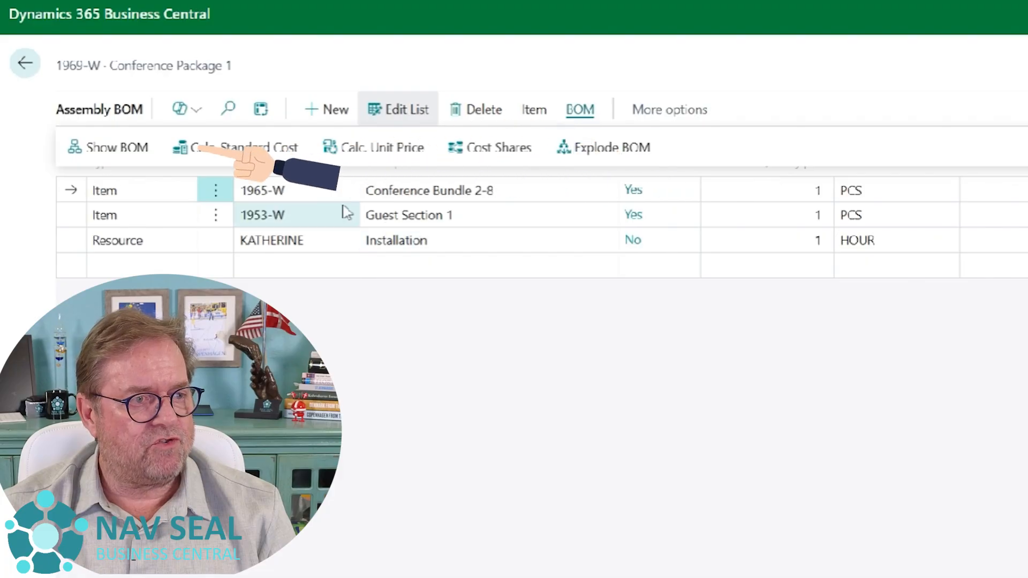
pyautogui.click(158, 155)
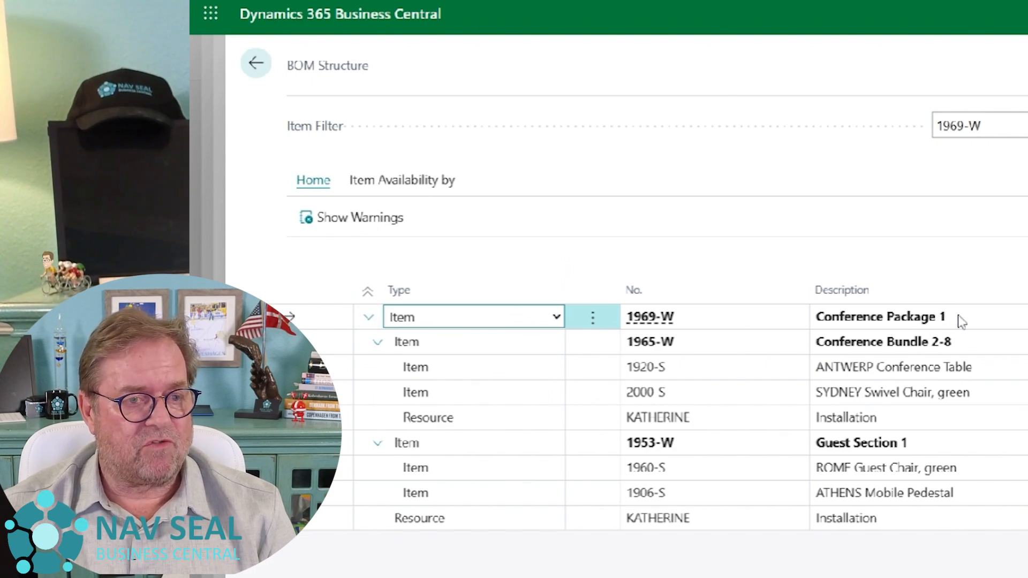
pyautogui.moveTo(959, 317); pyautogui.dragTo(826, 321)
pyautogui.click(935, 349)
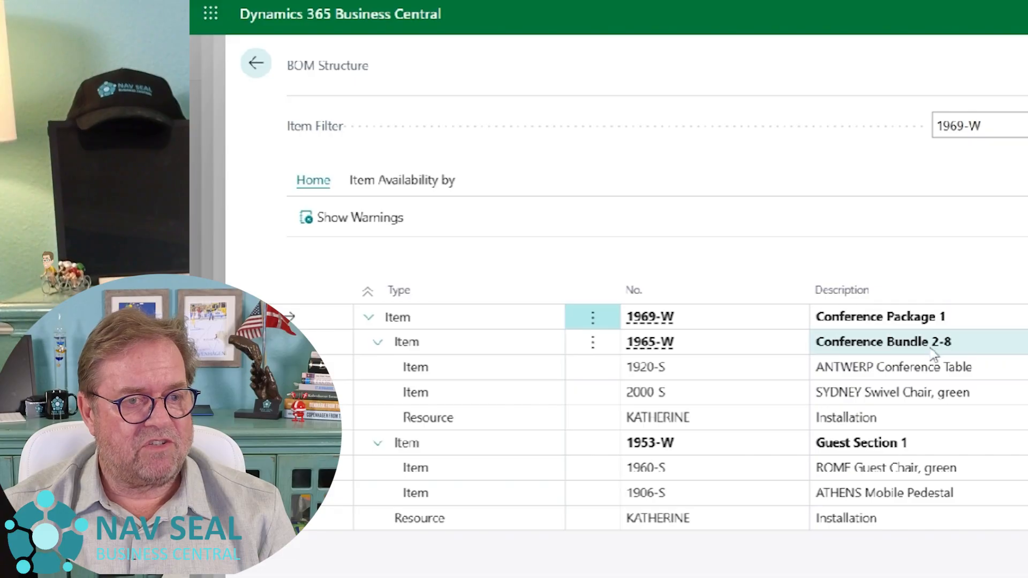
pyautogui.moveTo(980, 348); pyautogui.dragTo(813, 352)
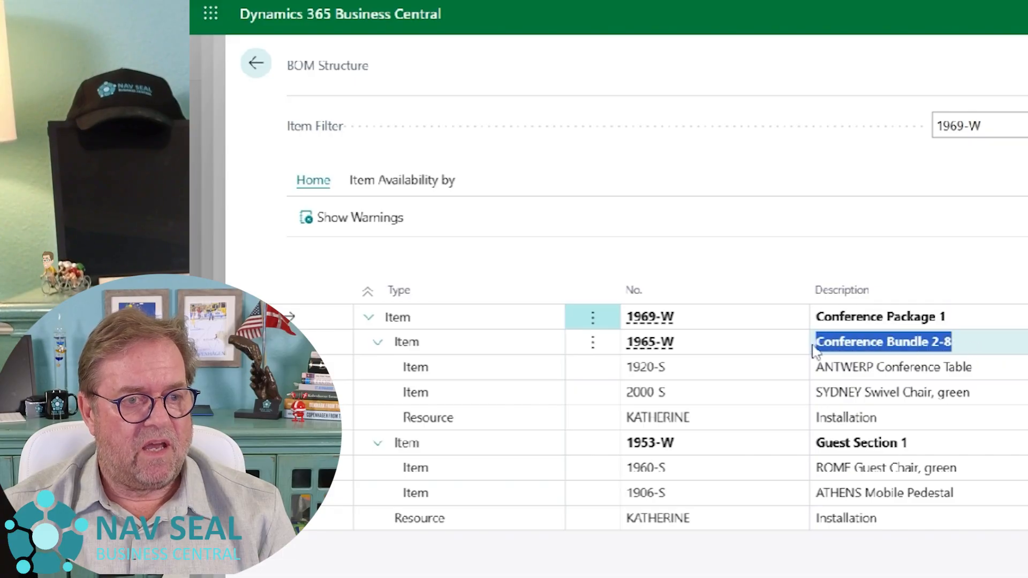
pyautogui.moveTo(911, 444); pyautogui.dragTo(814, 451)
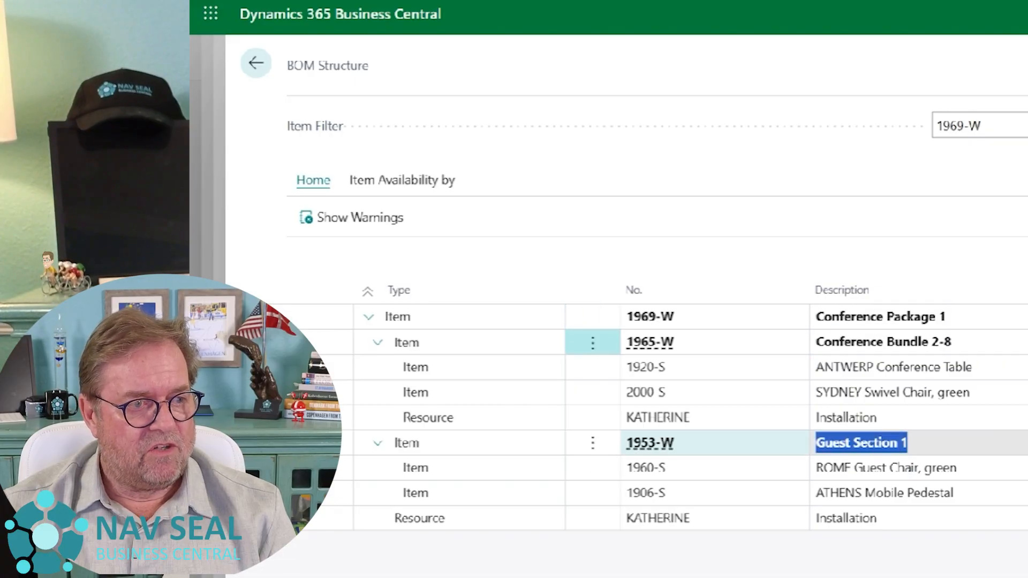
# - Collapse the Conference Bundle 2-8 and Guest Section 1 levels in the BOM structure, and expand both again
pyautogui.click(377, 345)
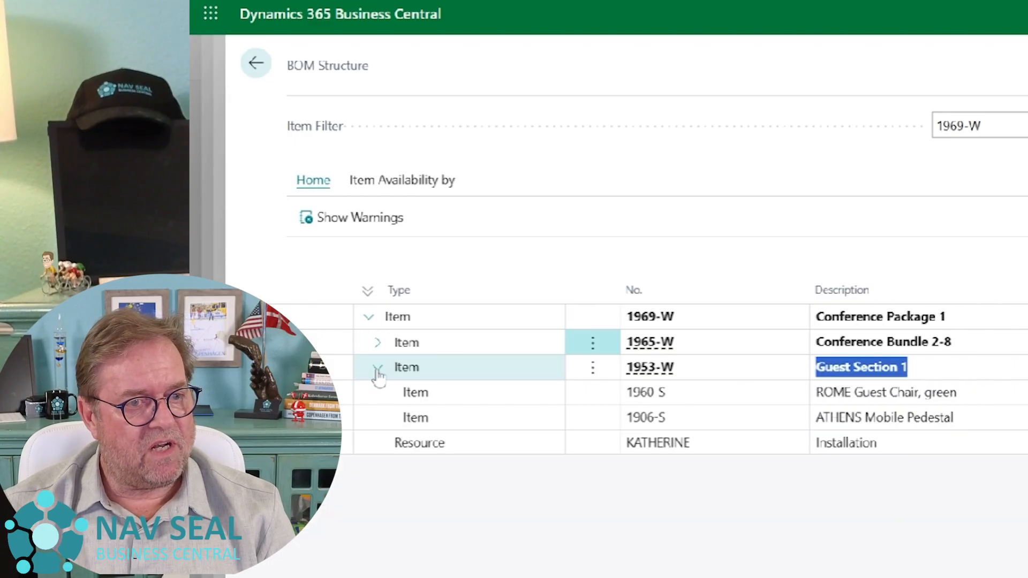
pyautogui.click(377, 370)
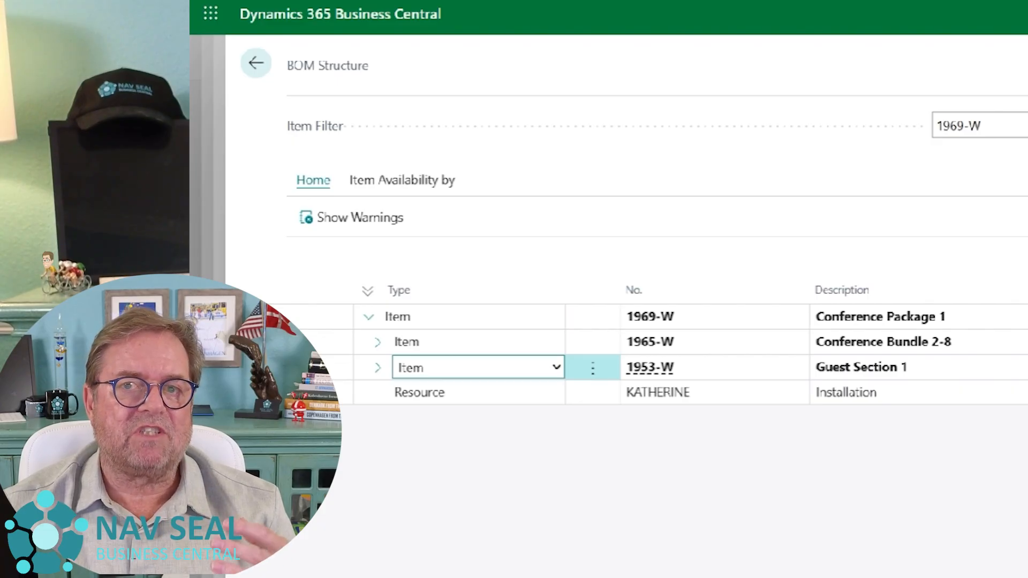
pyautogui.click(380, 343)
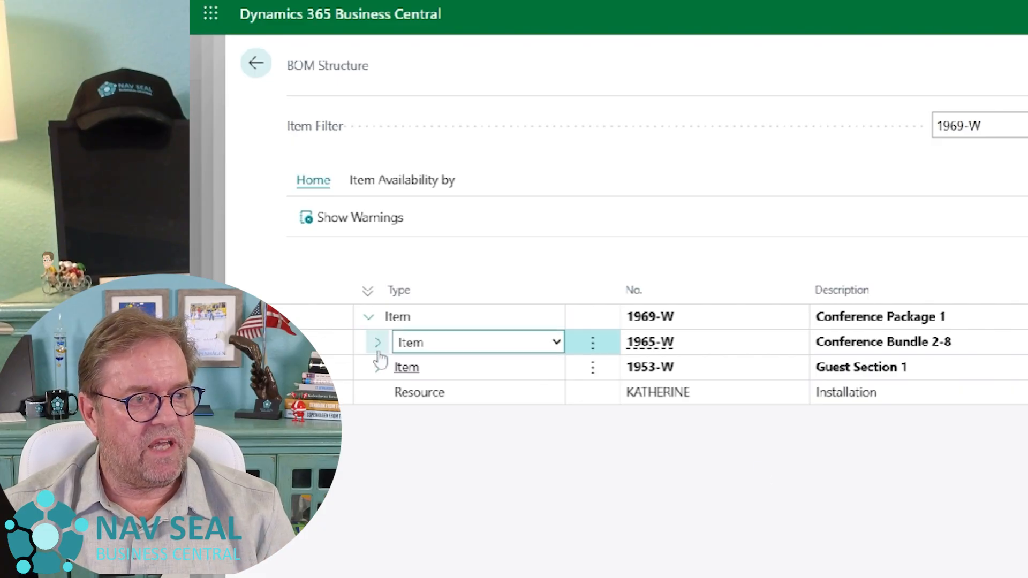
pyautogui.click(378, 445)
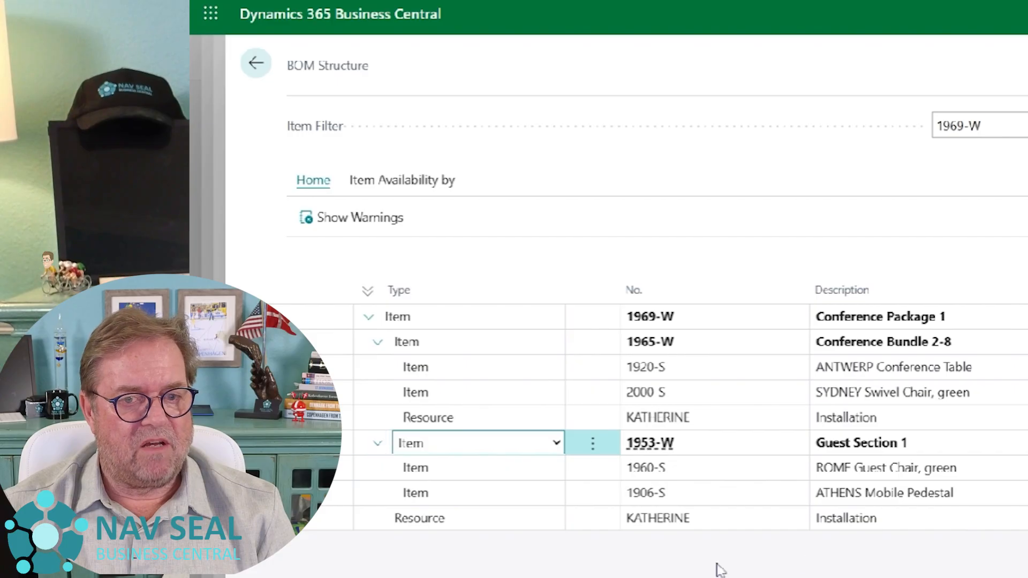